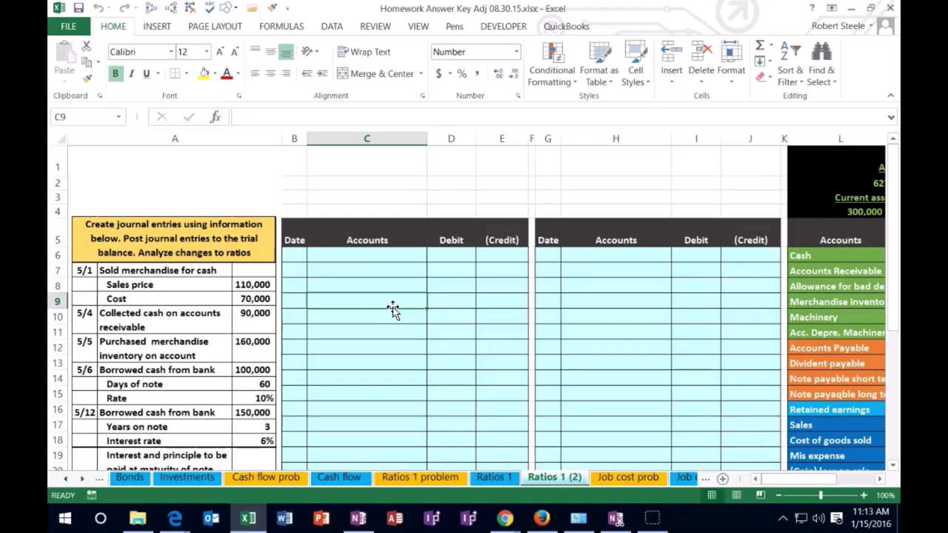
Look over the blank journal entry columns, the trial balance and the ratio table along row 6 of the Ratios 1 (2) sheet
left_click(400, 303)
left_click(429, 259)
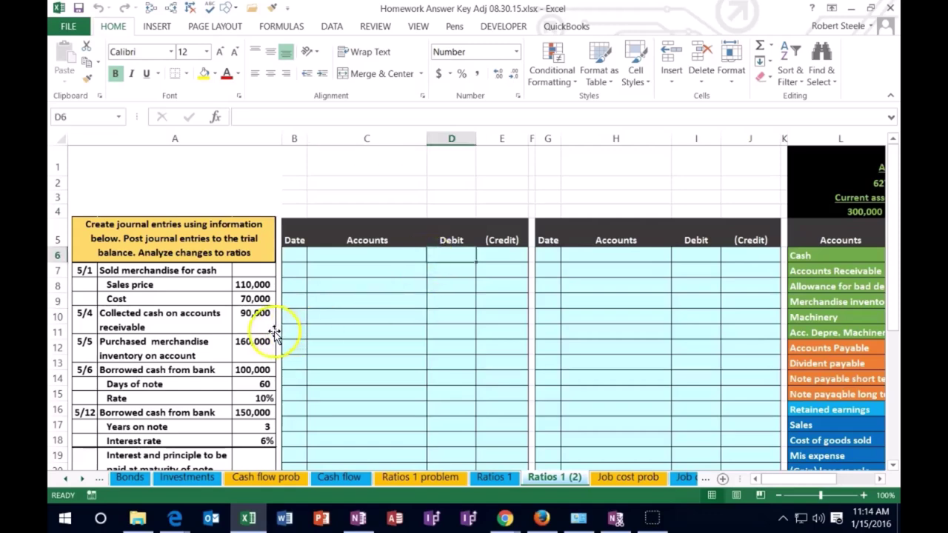
left_click(352, 264)
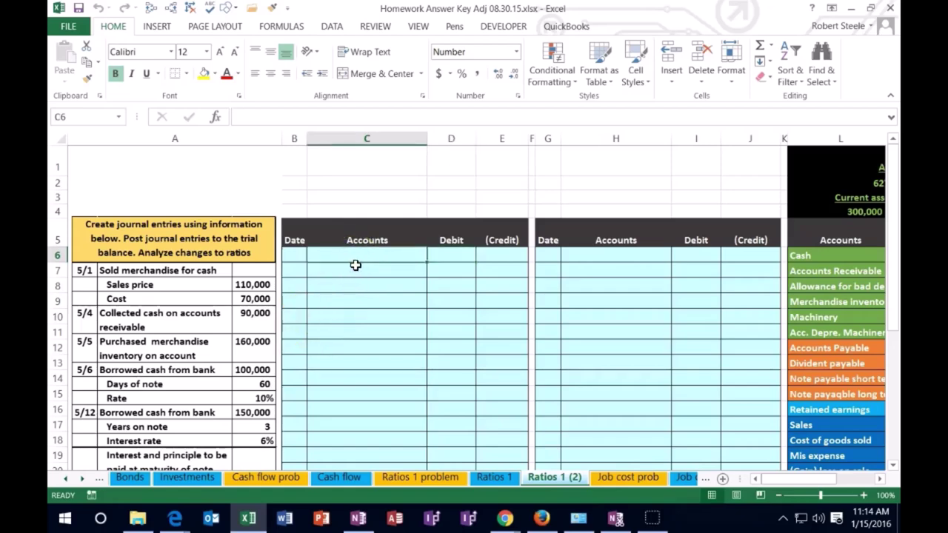
key("Right")
key("Right")
key("Right")
key("Right")
key("Right")
key("Right")
key("Right")
key("Right")
key("Right")
key("Right")
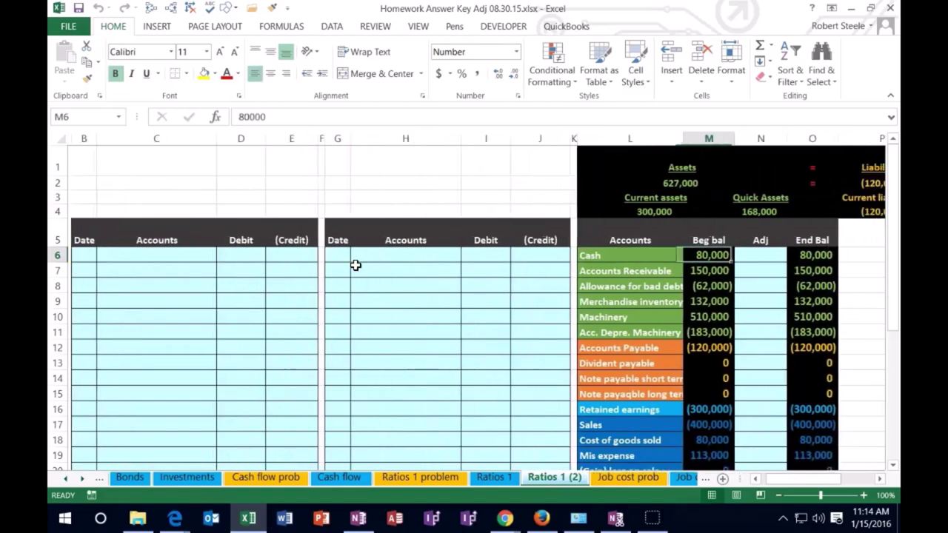
key("Right")
key("Right")
key("Right")
key("Right")
key("Right")
key("Right")
key("Right")
key("Right")
key("Right")
key("Right")
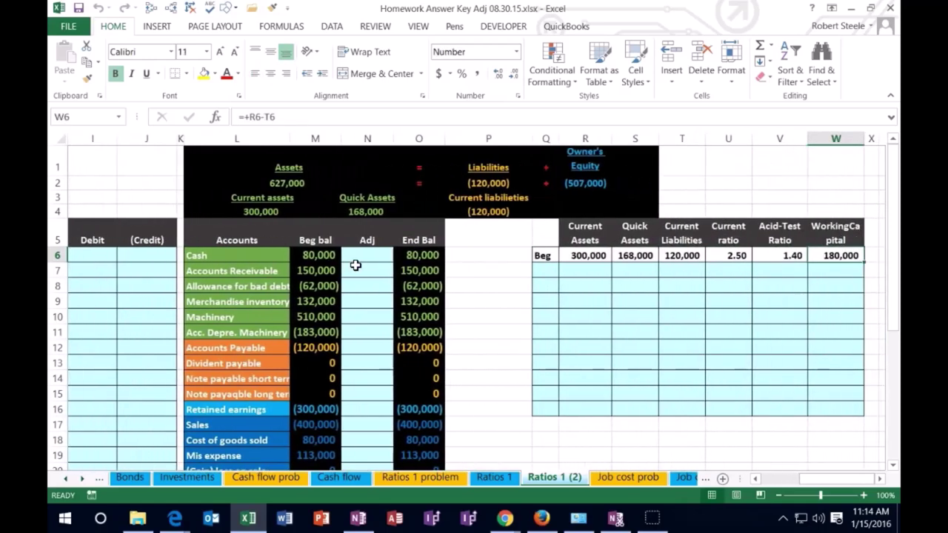
Examine the trial balance's beginning and ending balance columns and the formula behind the Assets total
left_click(290, 239)
left_click(315, 239)
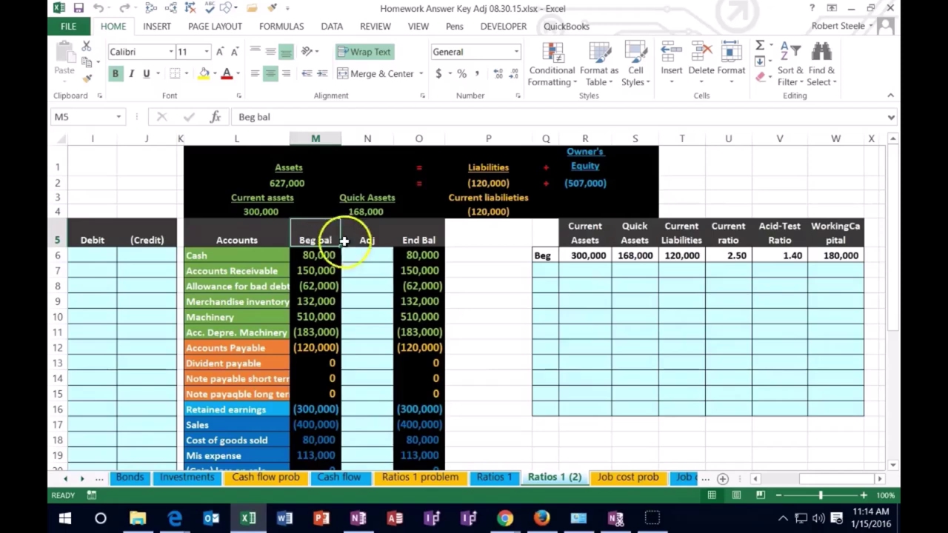
left_click(417, 244)
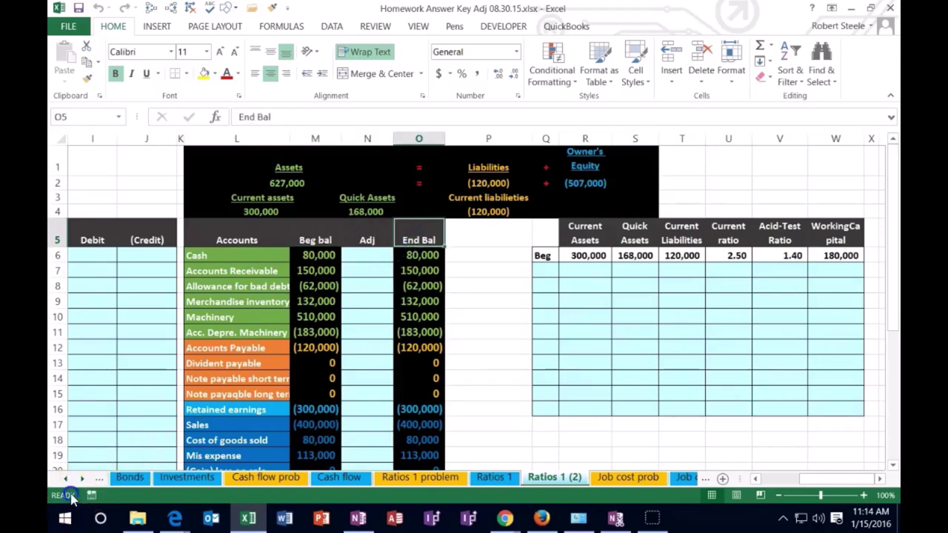
double_click(285, 183)
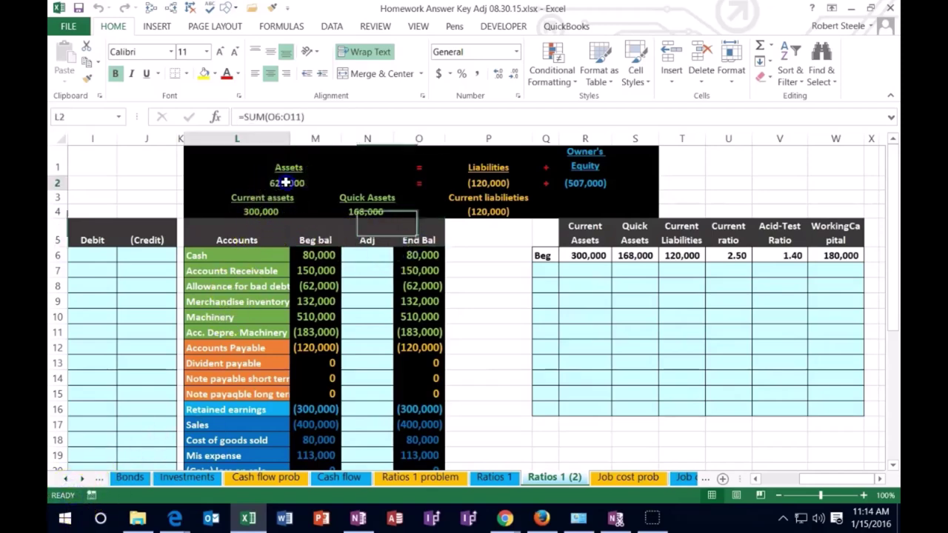
key("Return")
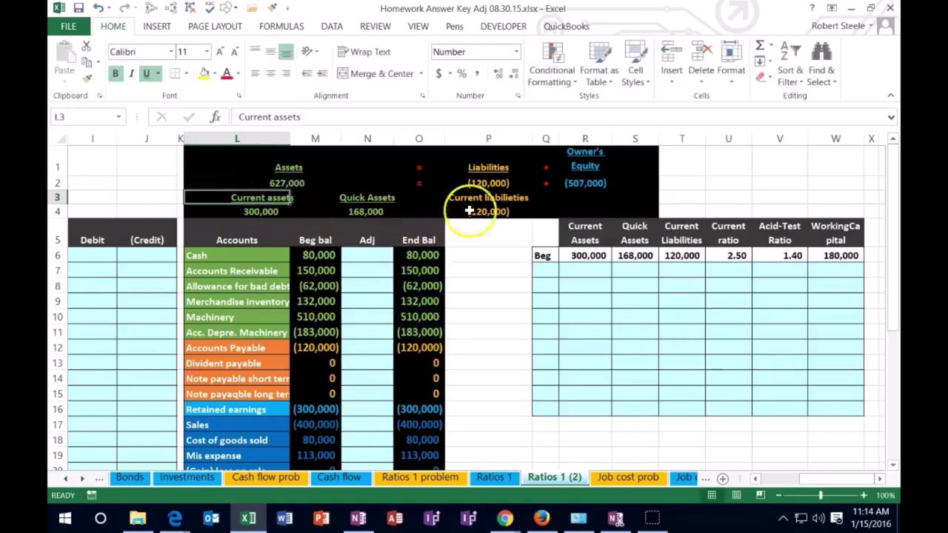
Reverse the sign of the Liabilities, Owner's Equity and Current liabilities total formulas so they give positive amounts
double_click(499, 183)
key("Return")
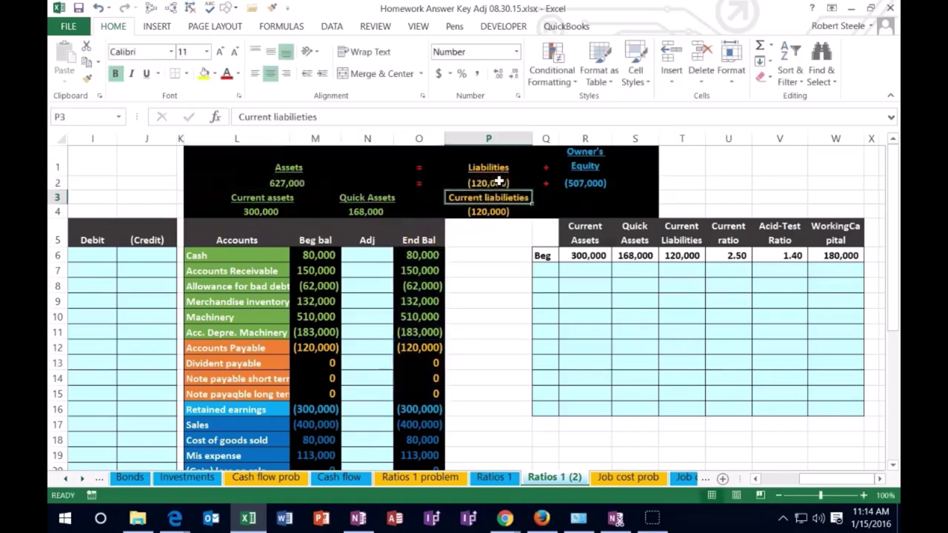
double_click(573, 183)
key("Return")
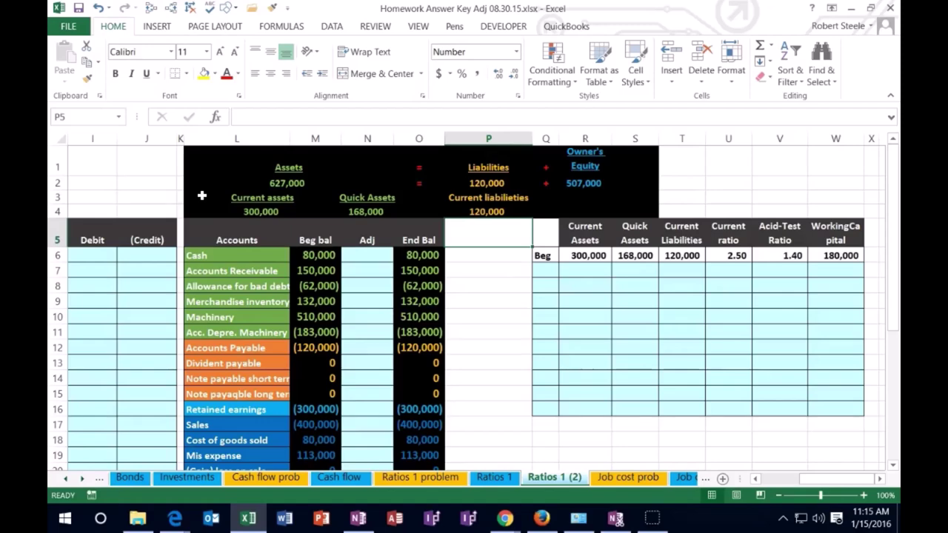
Inspect which ending balances are summed in the Current assets, Quick Assets and Current liabilities totals above the trial balance
double_click(259, 211)
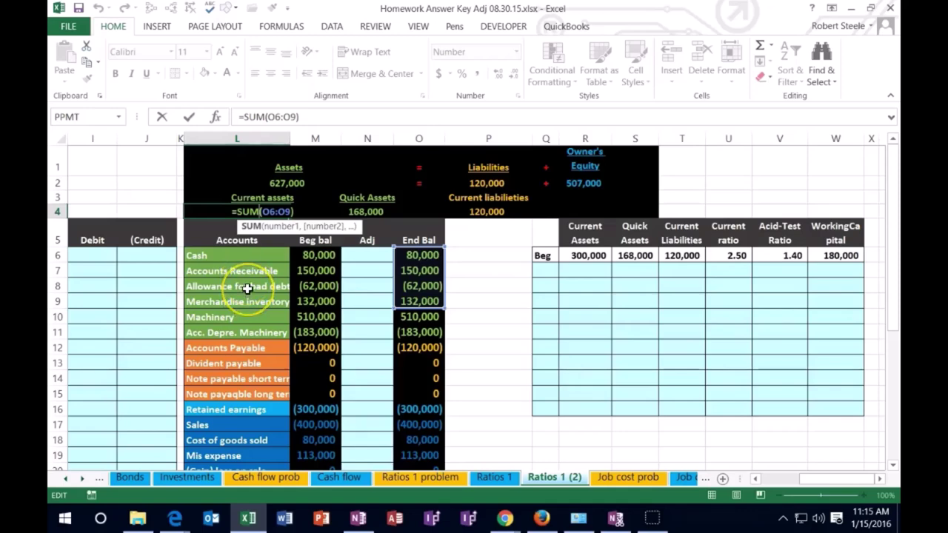
key("Return")
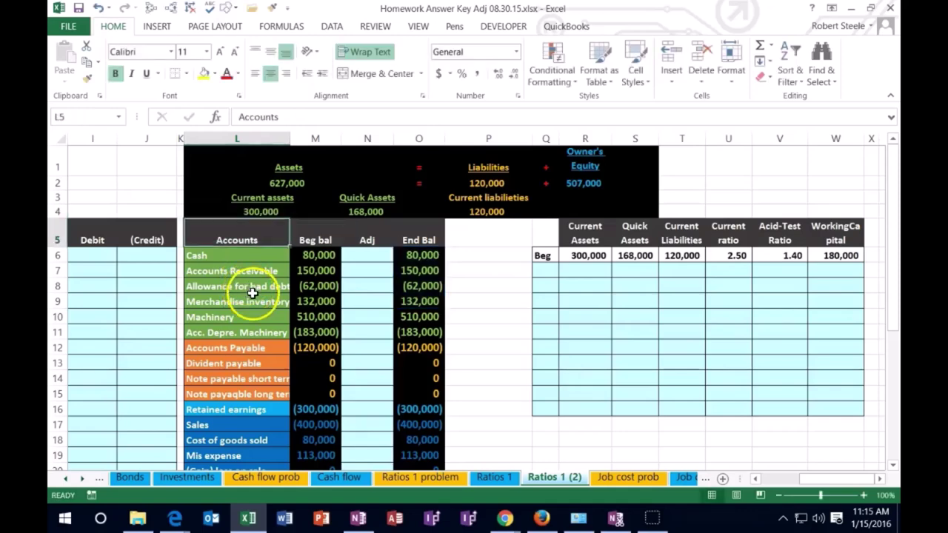
double_click(363, 212)
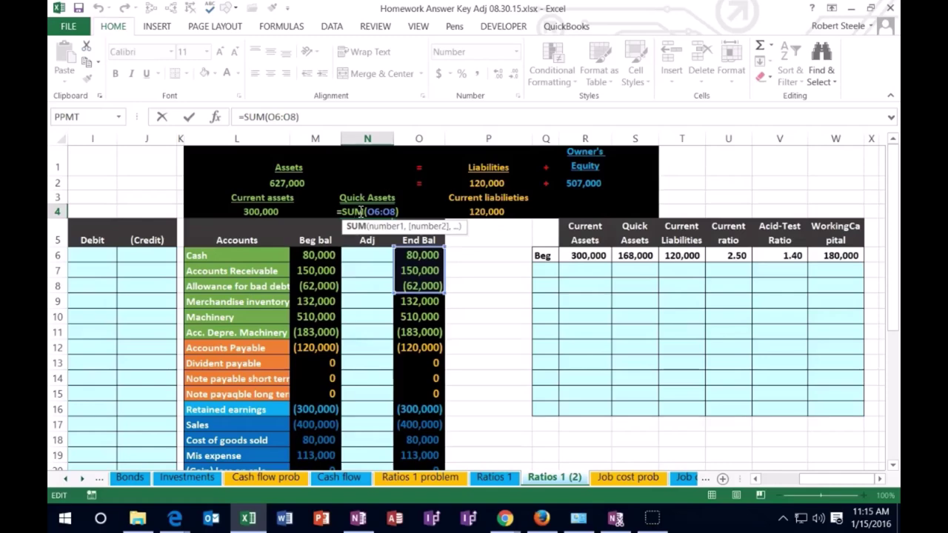
key("Return")
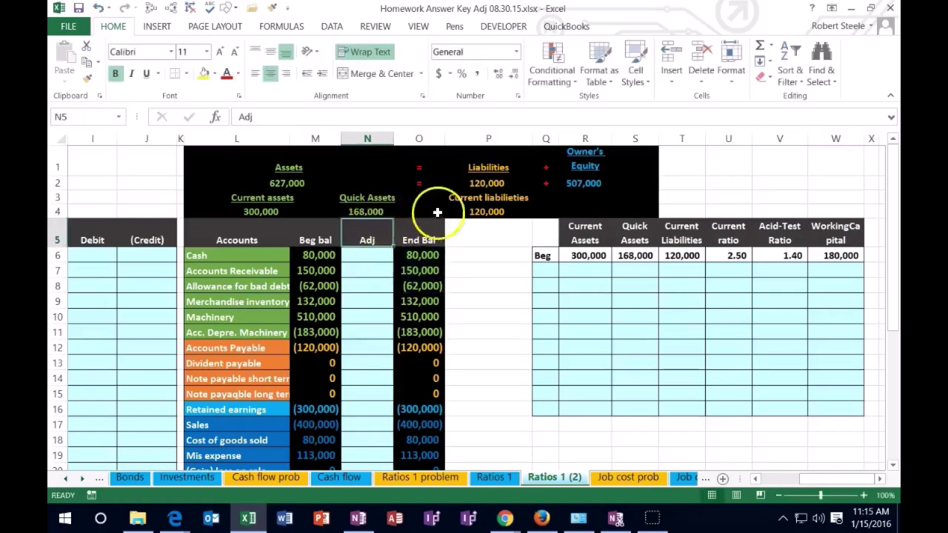
double_click(480, 214)
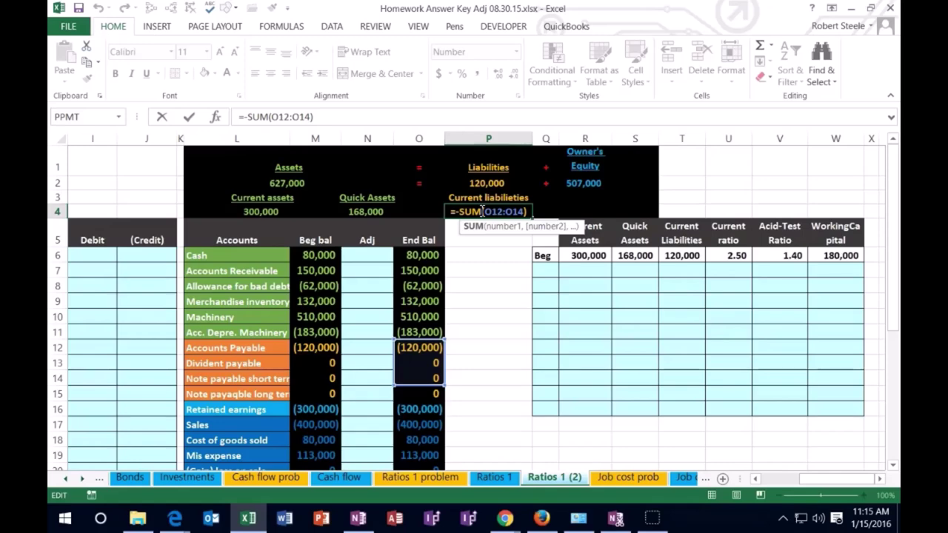
key("Return")
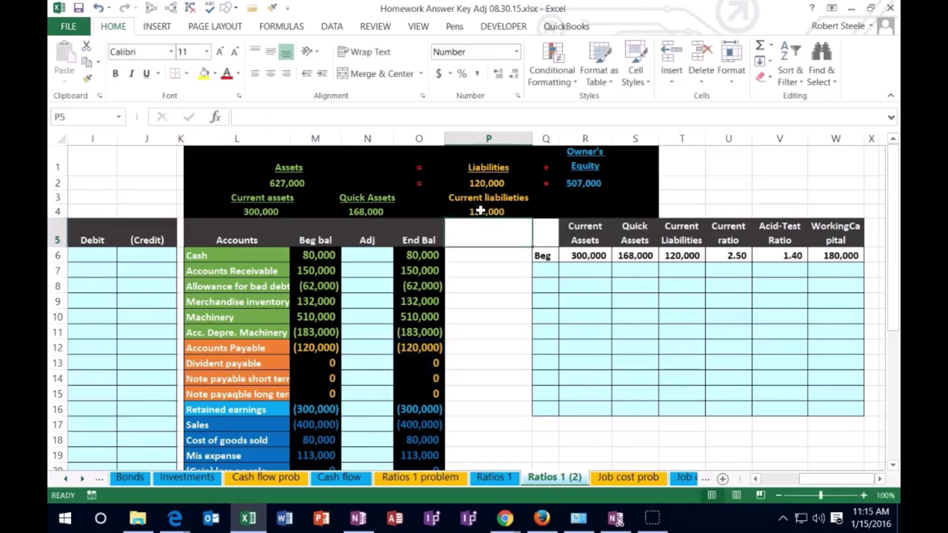
Go through the ratio table's headings from Current Assets to WorkingCapital
left_click(575, 278)
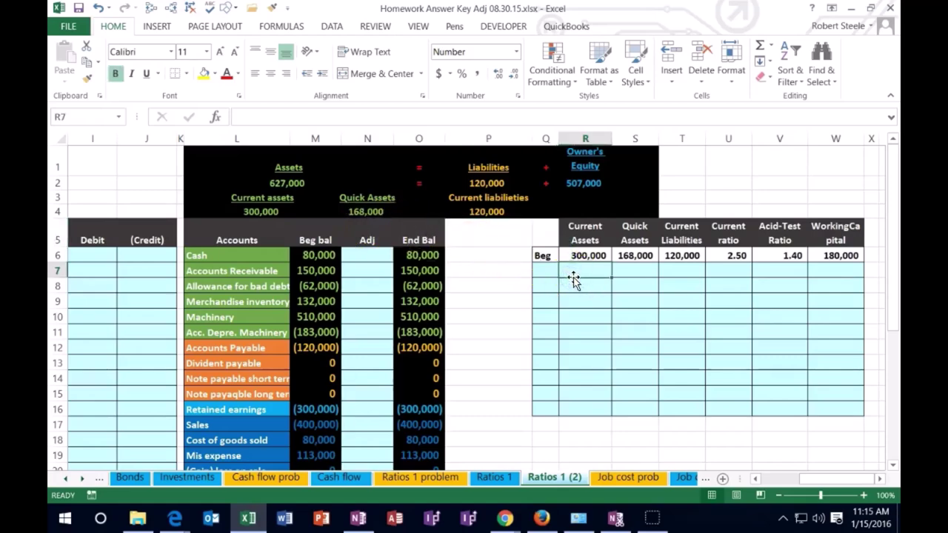
left_click(585, 229)
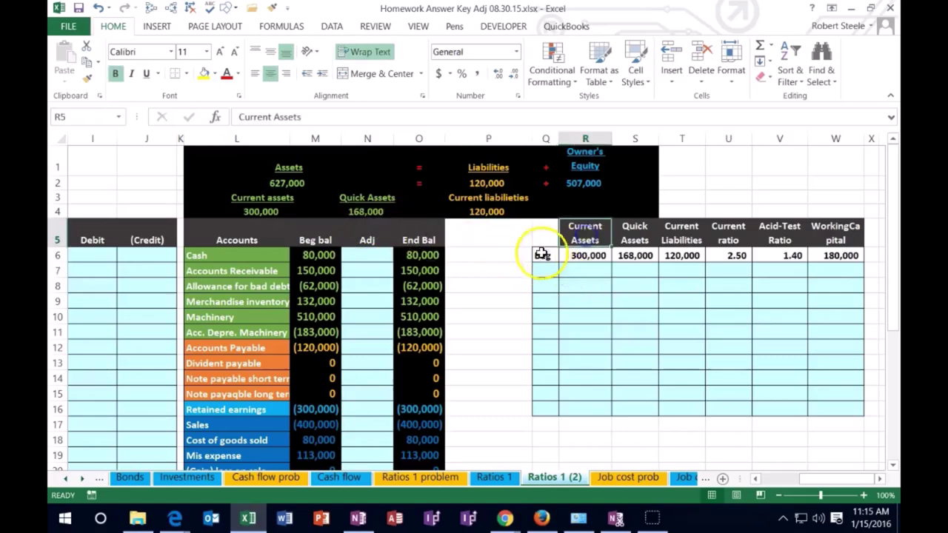
key("Right")
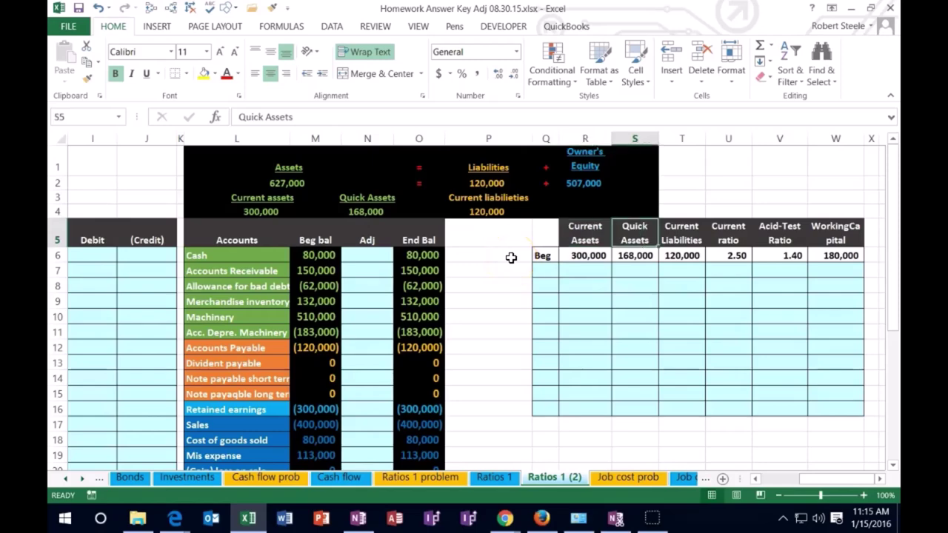
key("Right")
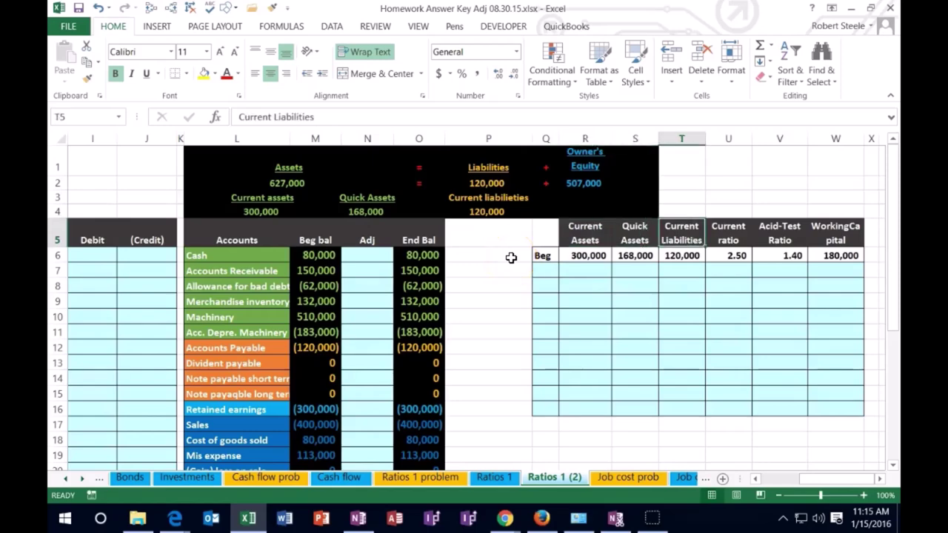
key("Left")
key("Left")
key("Right")
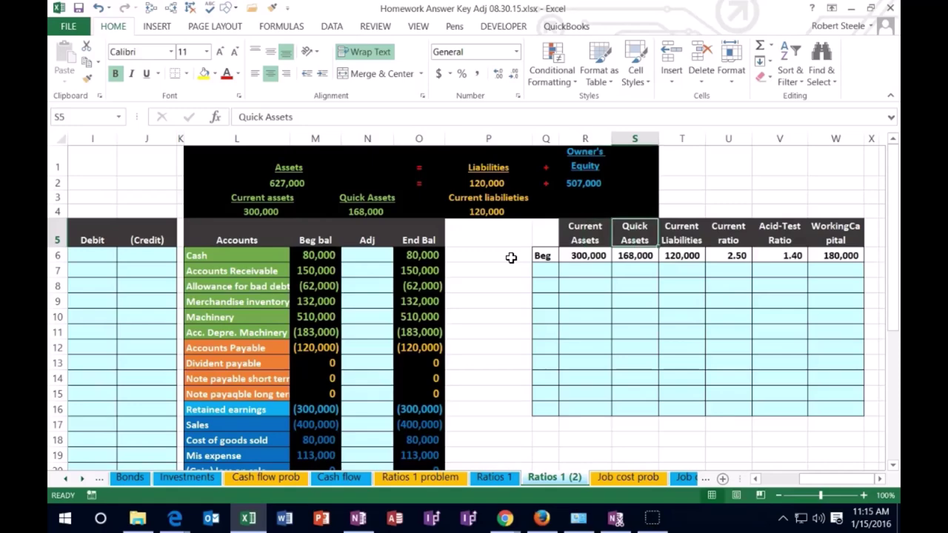
key("Right")
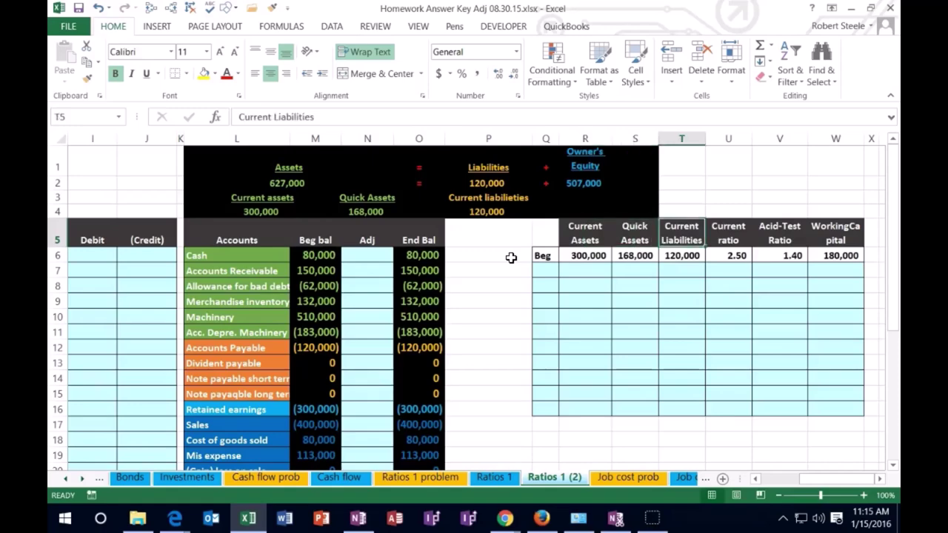
key("Right")
key("Right")
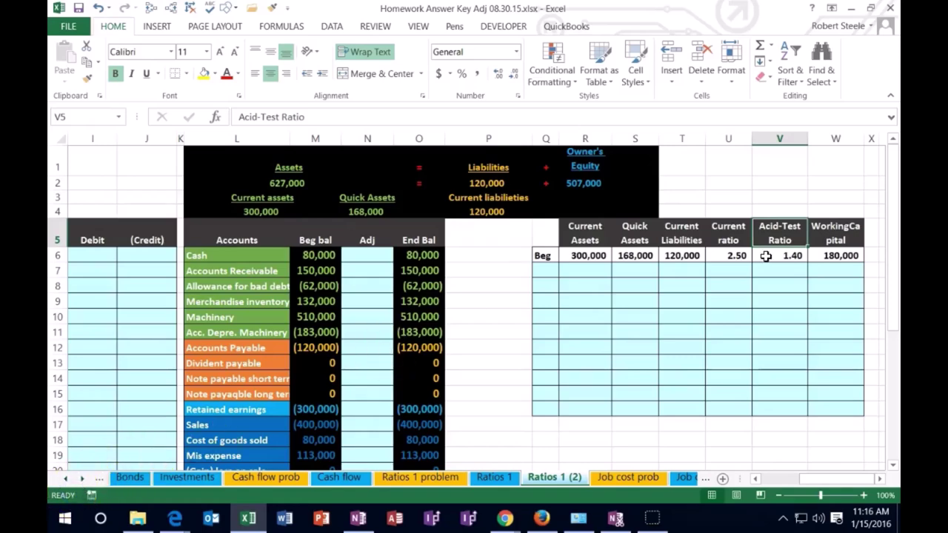
key("Right")
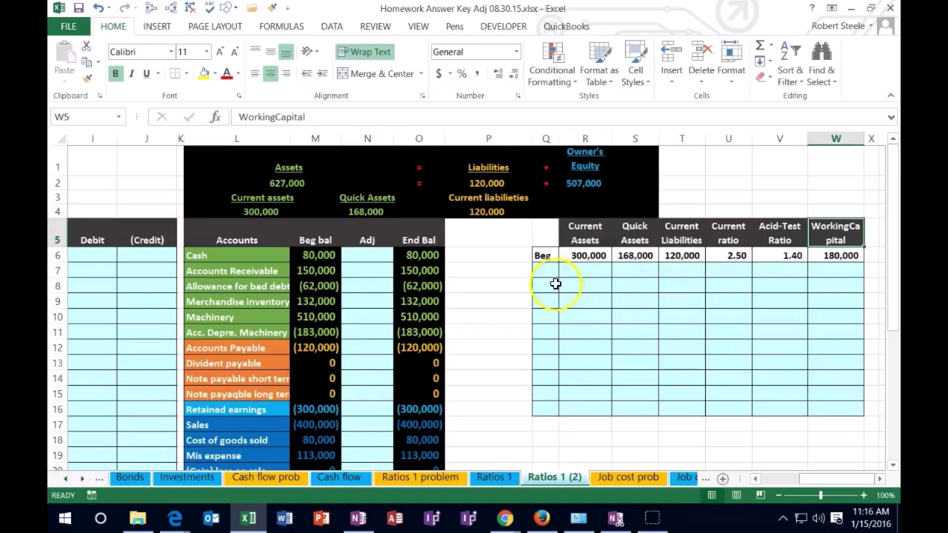
Check the Beg row's Current Assets entry against the ranges summed in the Current assets and Quick Assets totals
left_click(544, 255)
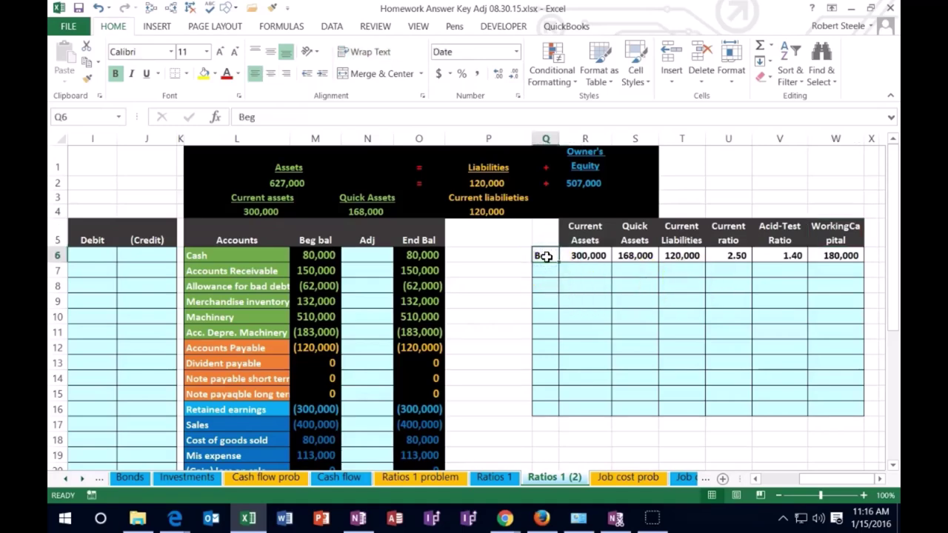
double_click(584, 256)
key("Return")
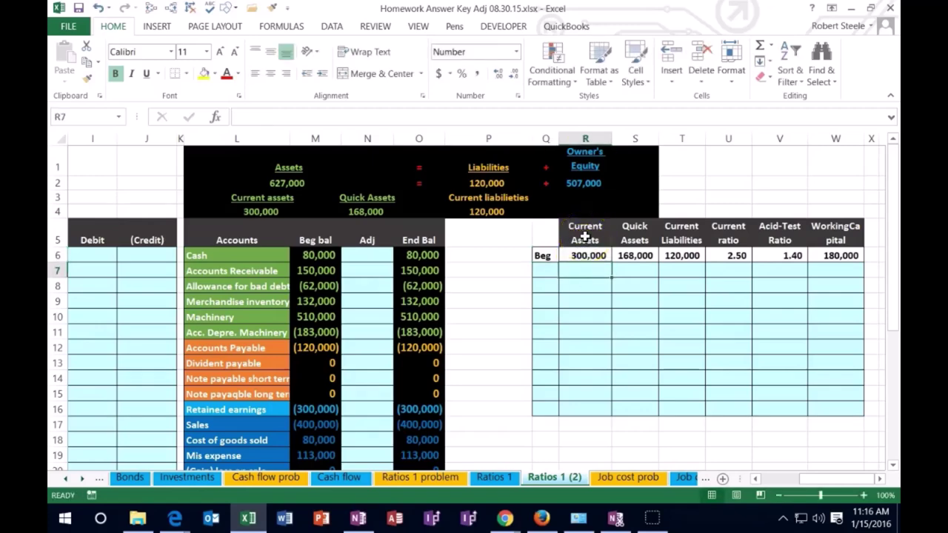
double_click(276, 211)
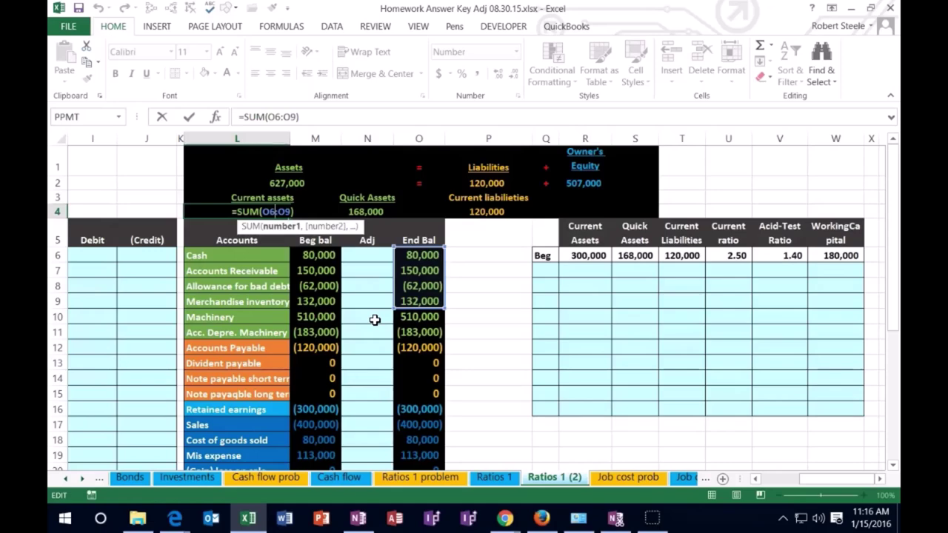
key("Return")
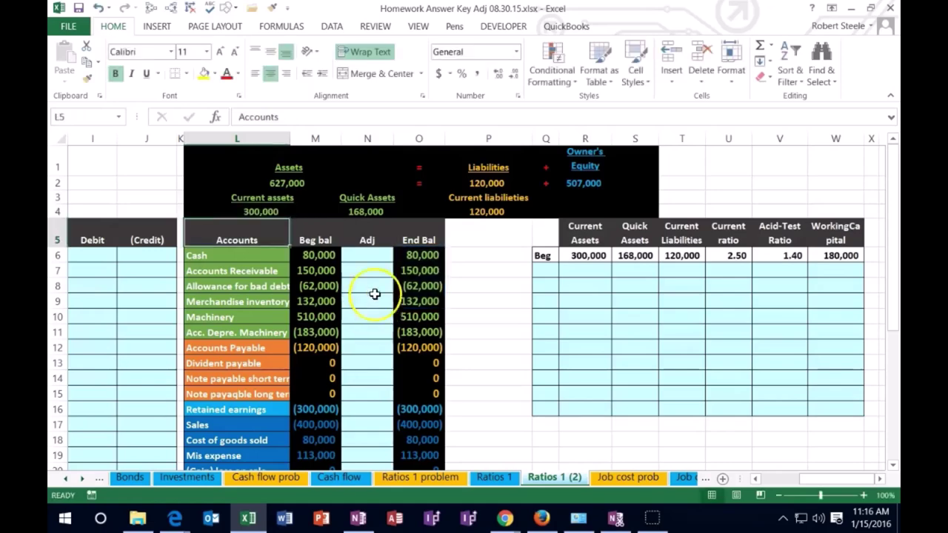
double_click(371, 212)
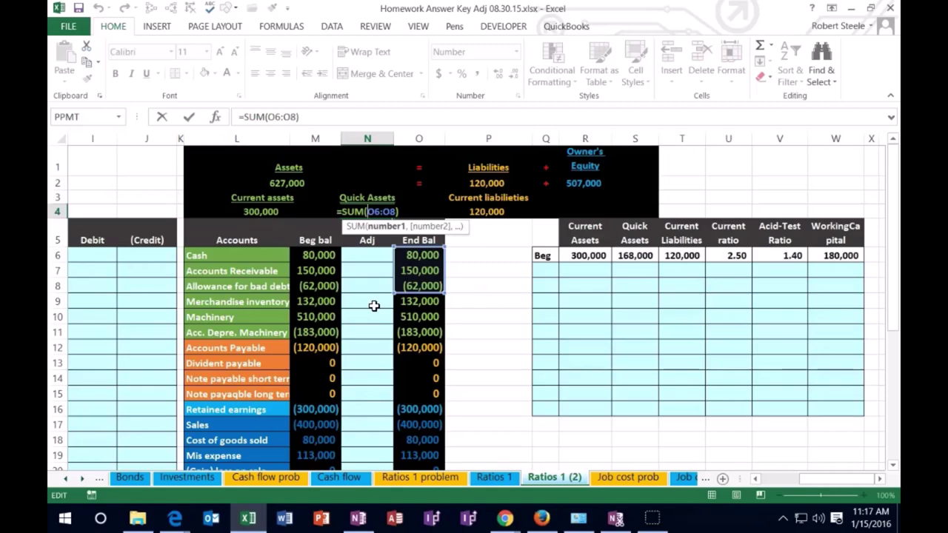
key("Return")
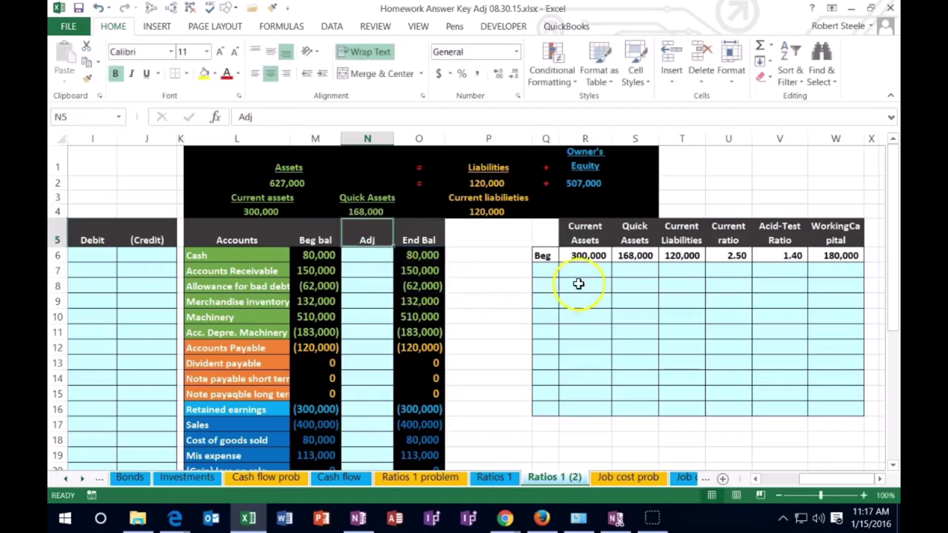
Inspect the sources of the Beg row's Current Assets, Quick Assets and Current Liabilities entries
left_click(587, 255)
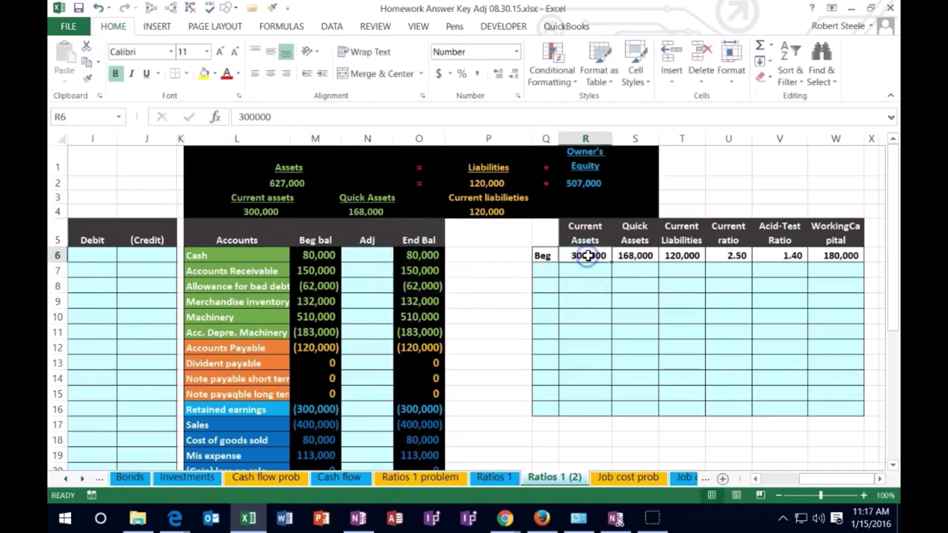
left_click(635, 255)
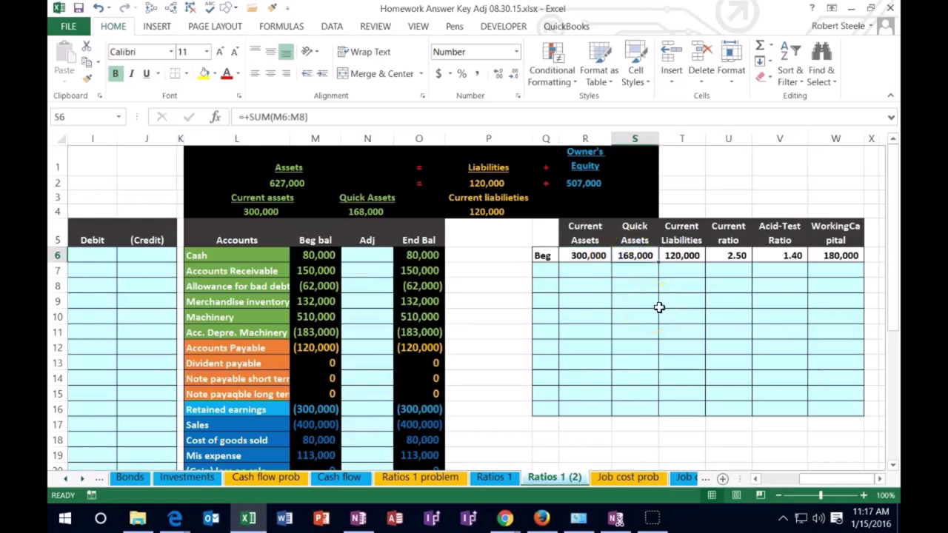
left_click(682, 255)
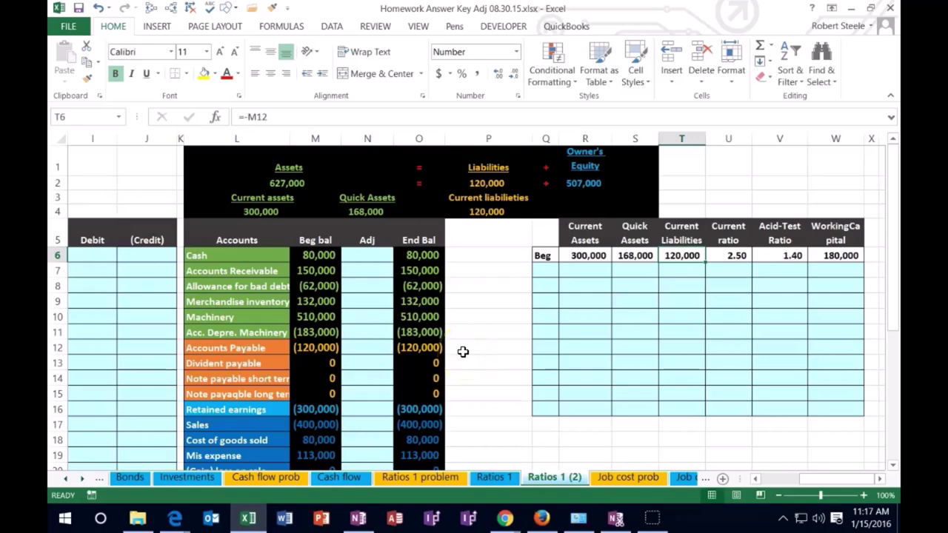
Inspect the Beg row's Current ratio formula and recompute it in Calculator as 300,000 divided by 120,000
left_click(727, 255)
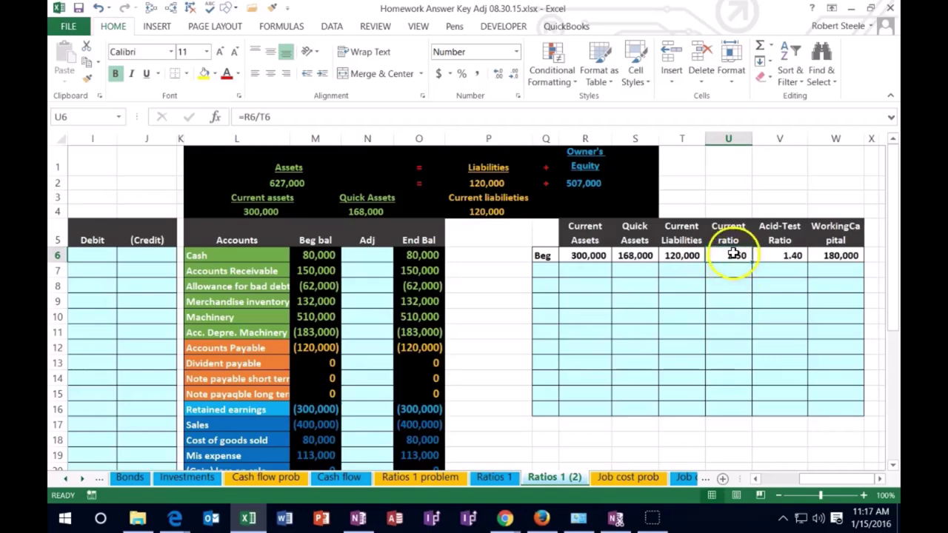
double_click(733, 255)
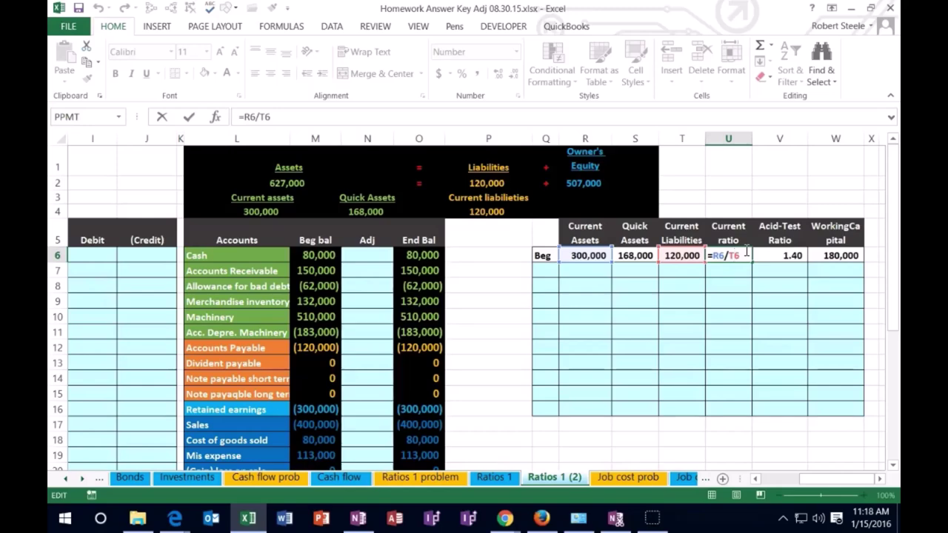
key("XF86Calculator")
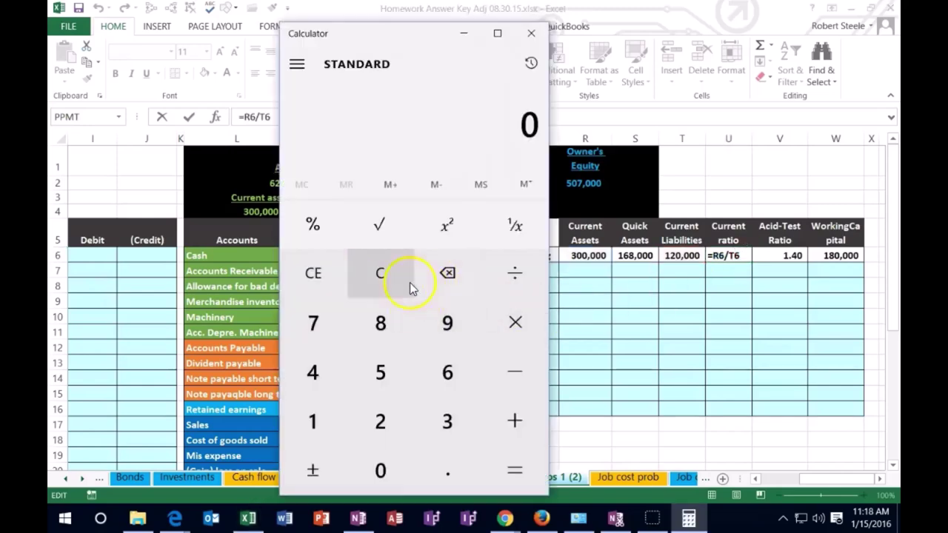
type("3000000")
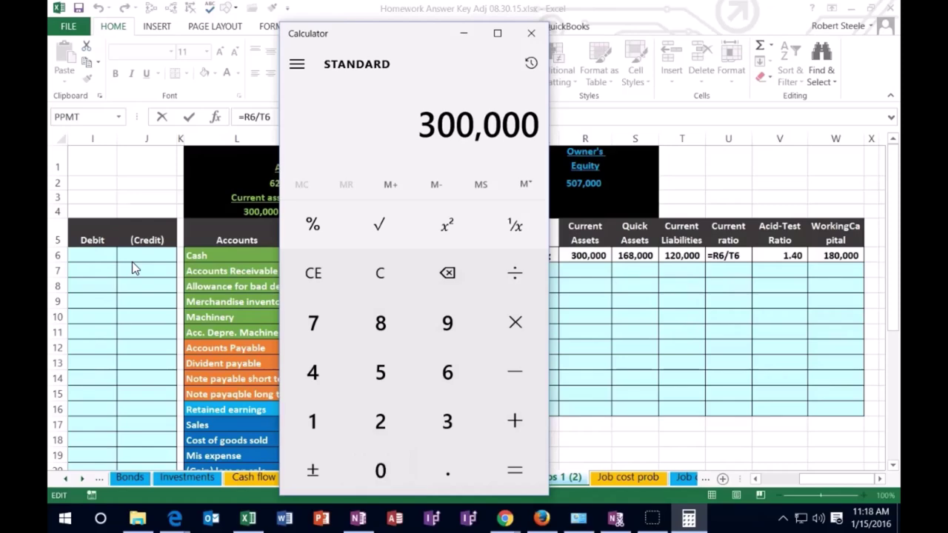
key("slash")
type("120000")
key("Return")
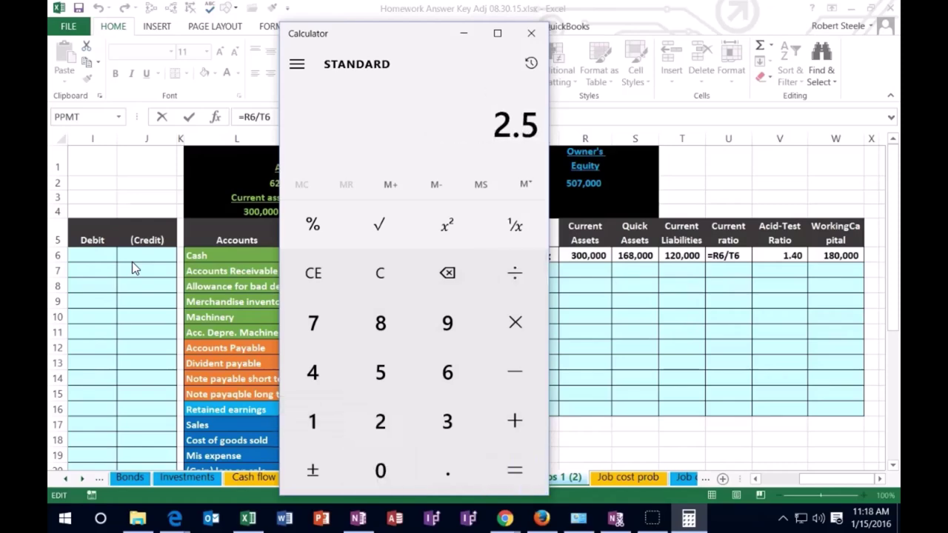
left_click(531, 33)
key("Return")
Compare the Beg row's Current Assets and Current Liabilities entries that make up the Current ratio
left_click(743, 252)
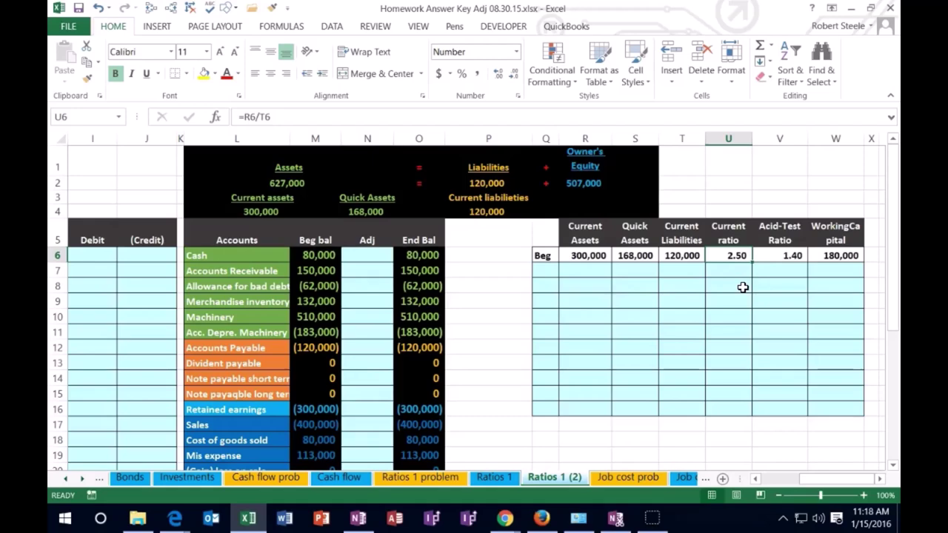
left_click(595, 256)
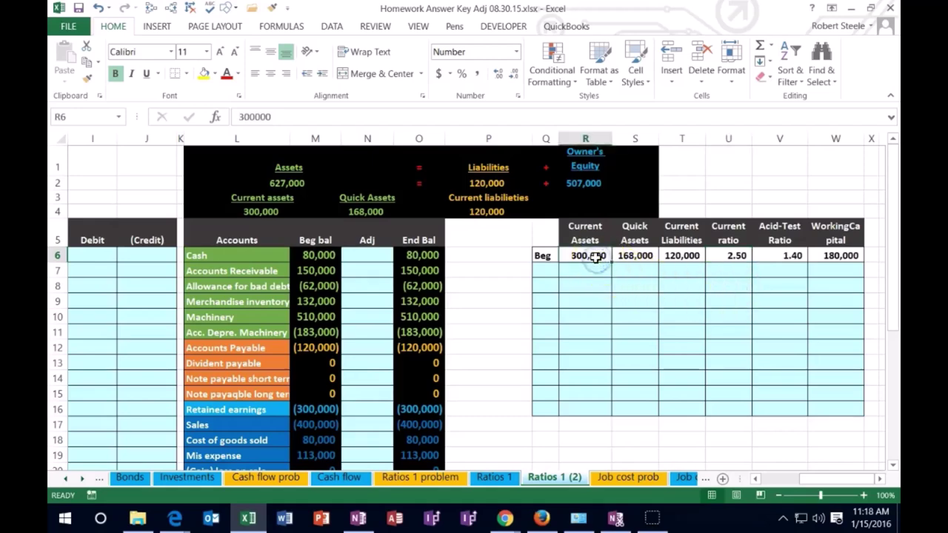
left_click(681, 254)
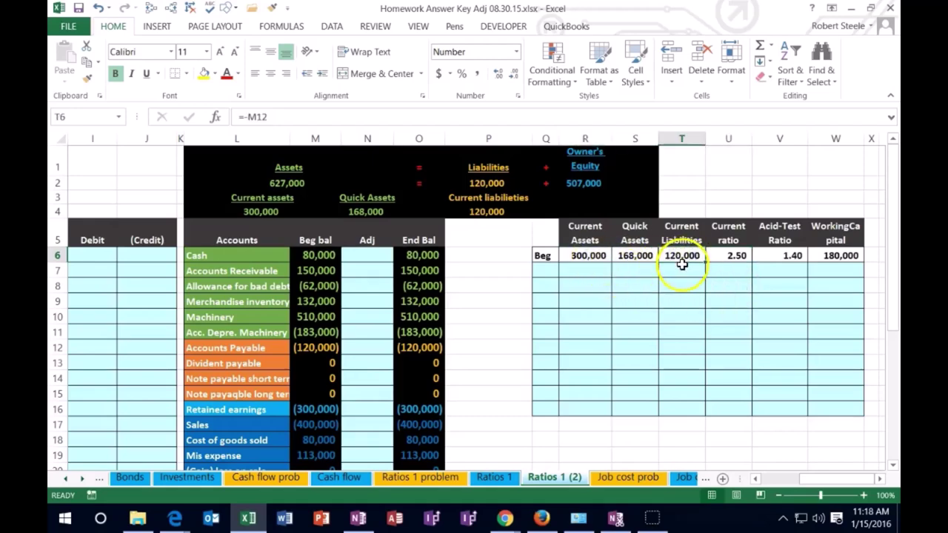
left_click(598, 260)
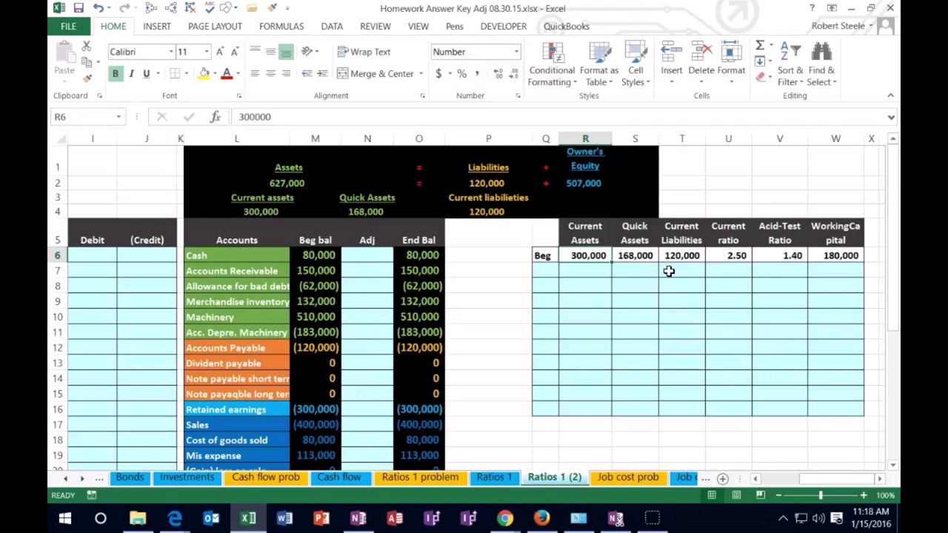
Review the beginning balances of Cash, Accounts Payable, Accounts Receivable and Merchandise inventory in the trial balance
left_click(323, 259)
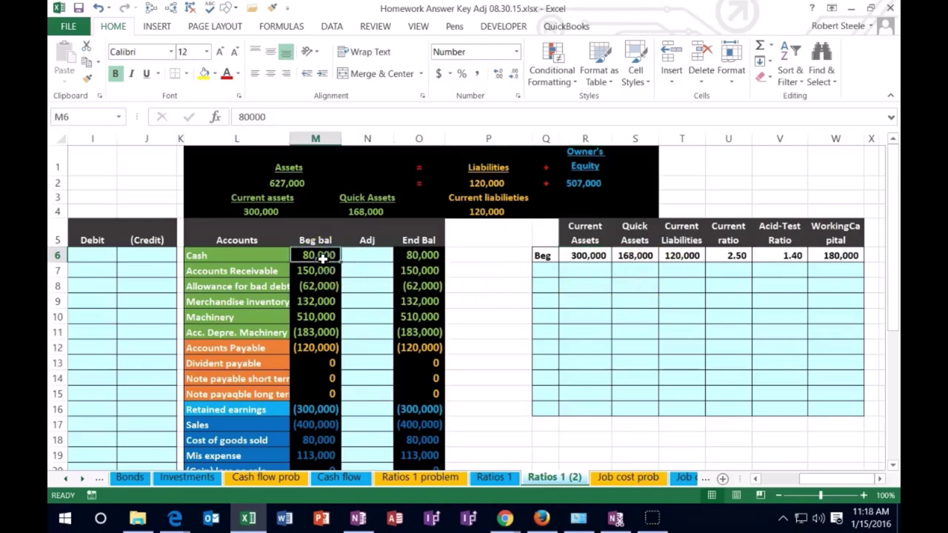
left_click(311, 347)
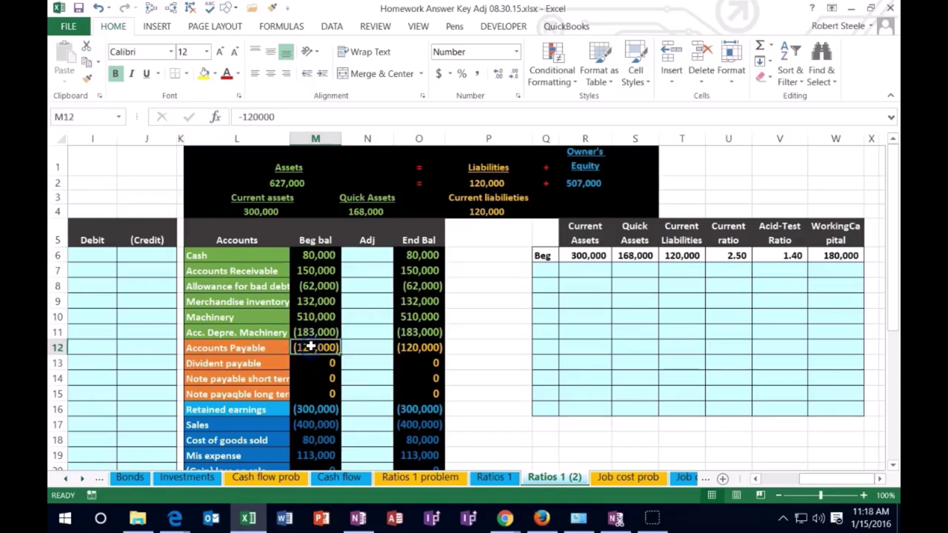
left_click(321, 271)
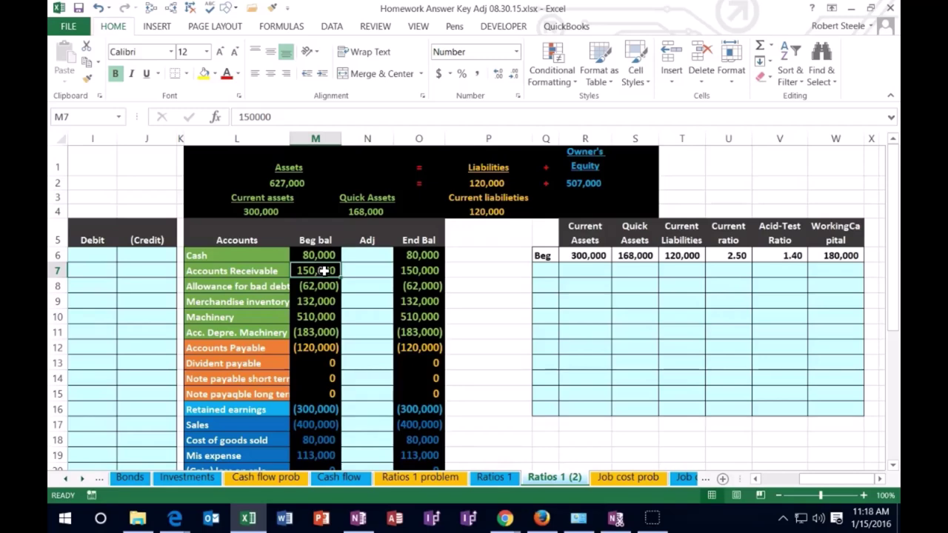
left_click(315, 301)
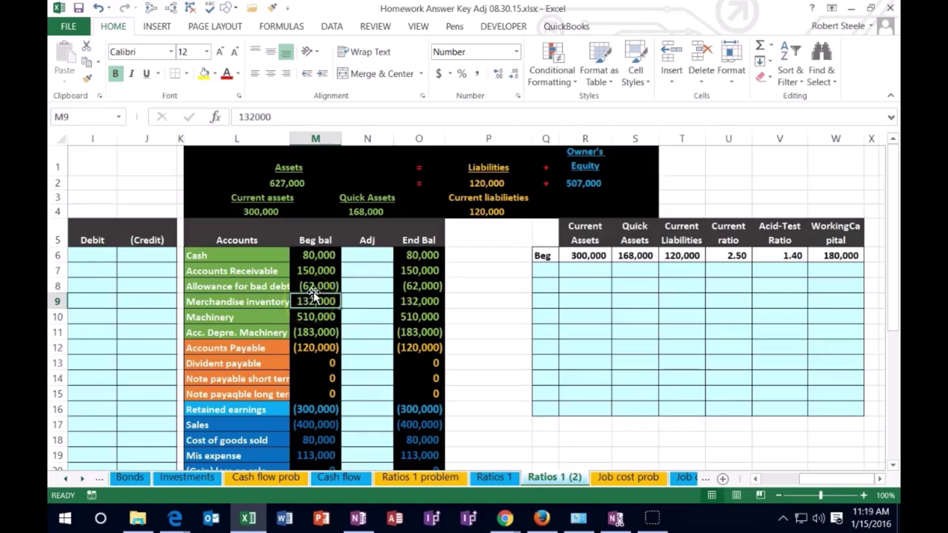
Relate the Beg row's Current ratio and its components to the Accounts Receivable and Merchandise inventory accounts
left_click(589, 256)
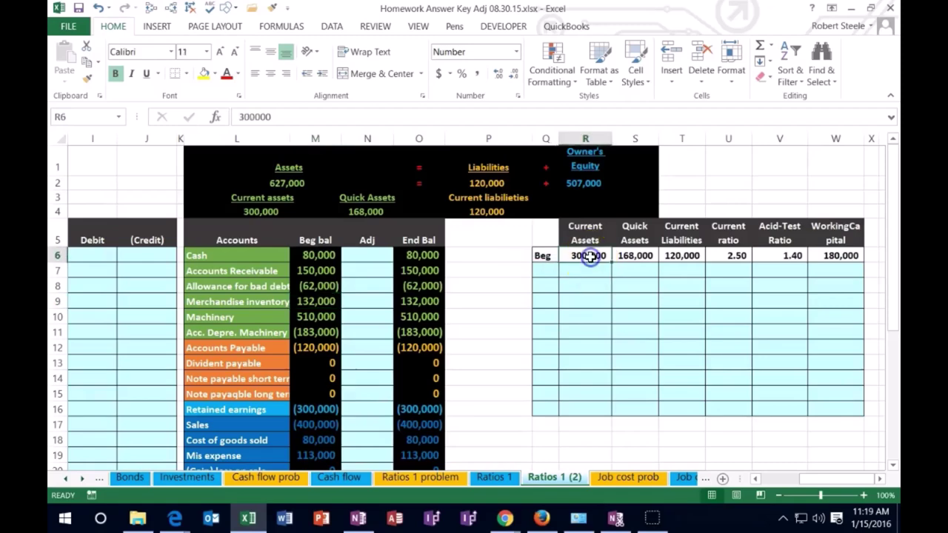
left_click(680, 256)
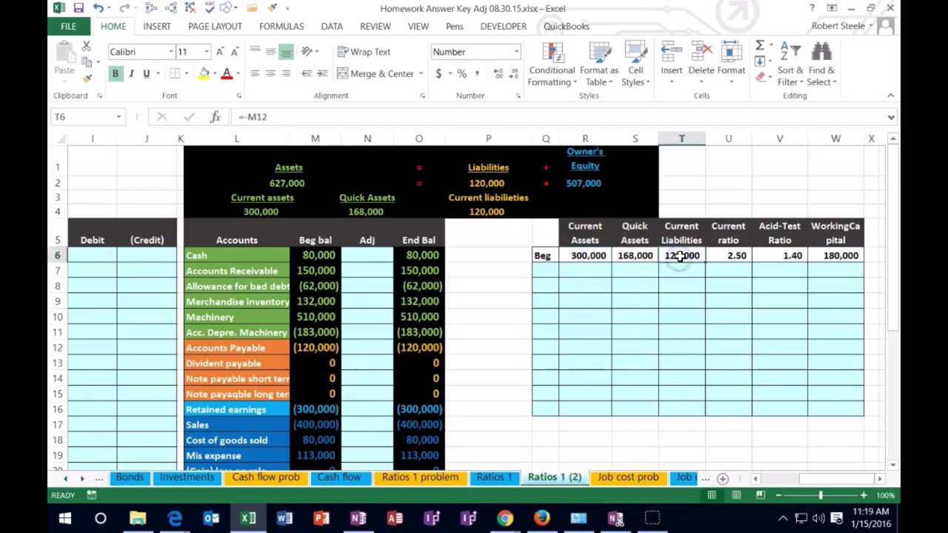
left_click(718, 259)
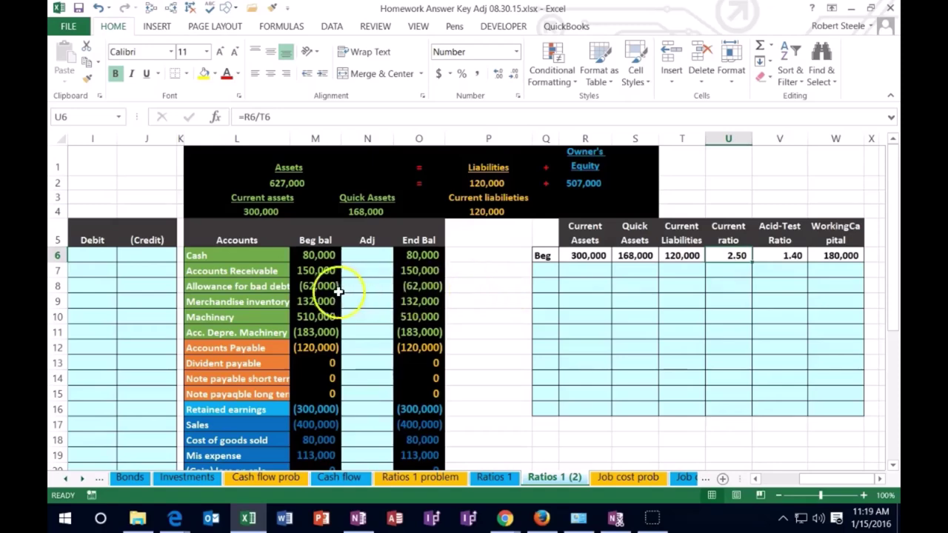
left_click(263, 272)
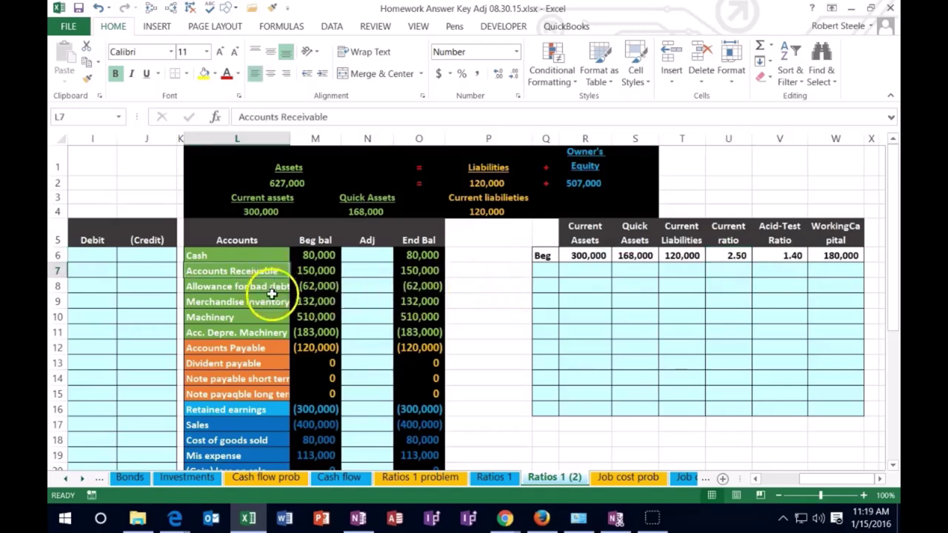
left_click(266, 301)
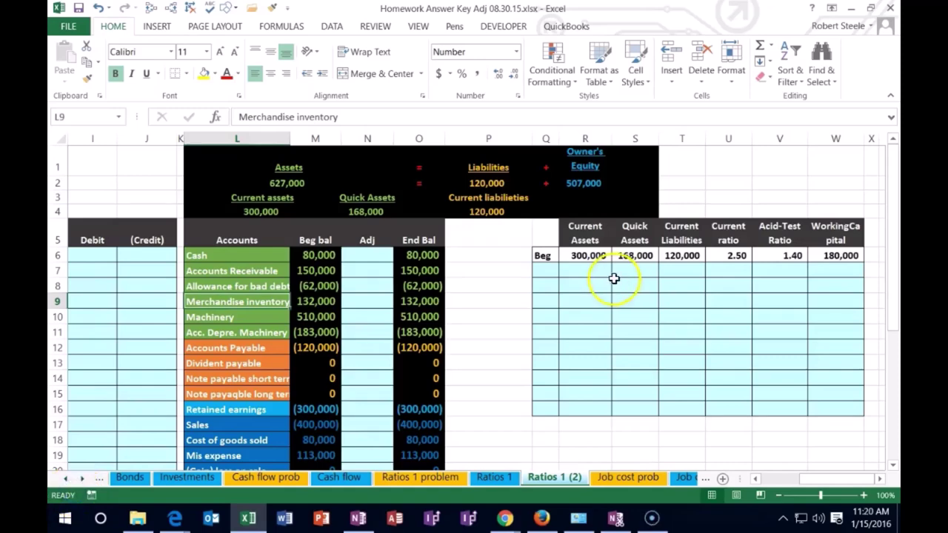
Check the range summed in the Quick Assets total and select the ending balances from Cash through Allowance for bad debt
left_click(593, 255)
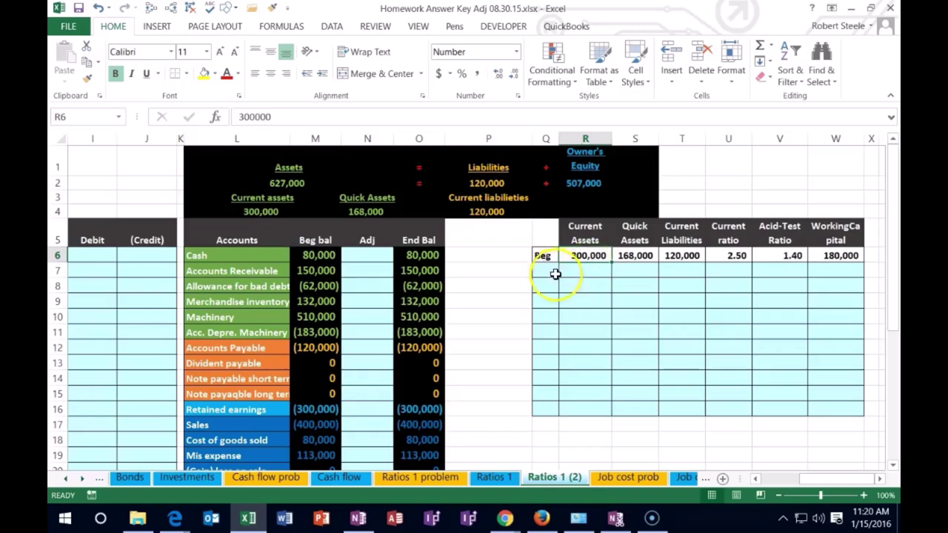
double_click(374, 212)
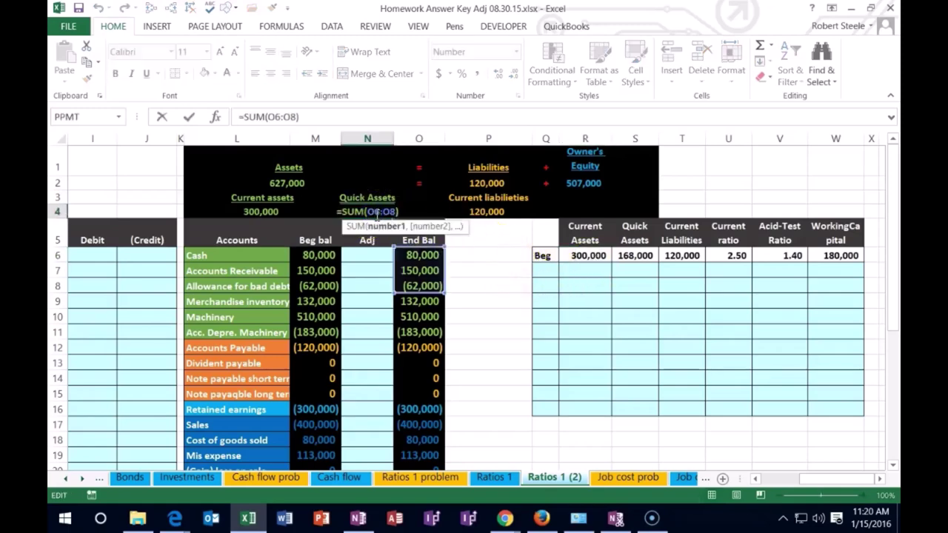
key("Return")
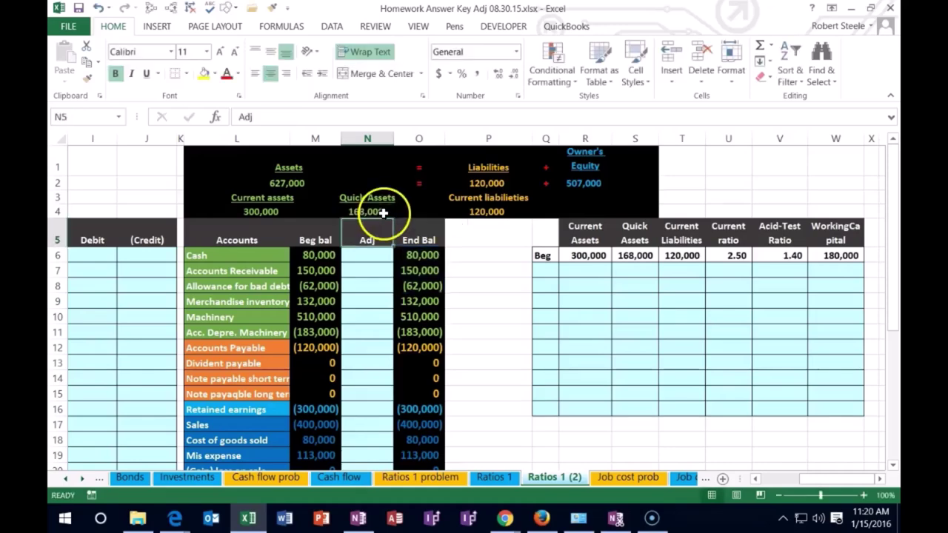
left_click_drag(422, 256, 429, 286)
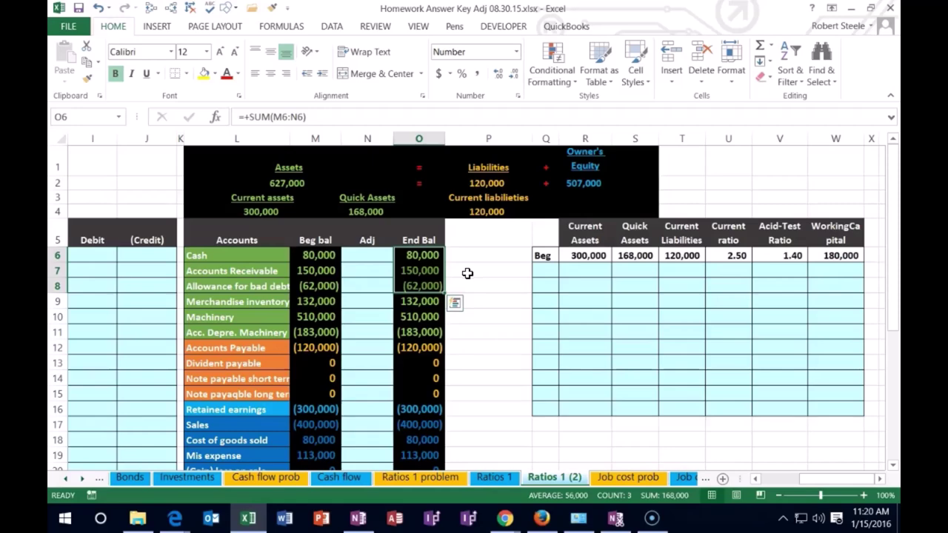
Review the Beg row's Quick Assets and Current Liabilities and divide 168,000 by 120,000 in Calculator
left_click(700, 257)
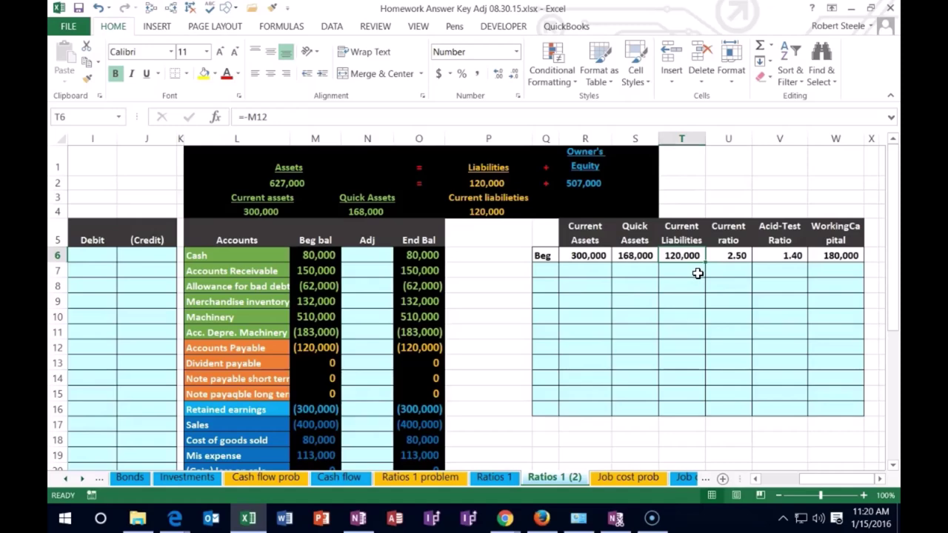
left_click(646, 257)
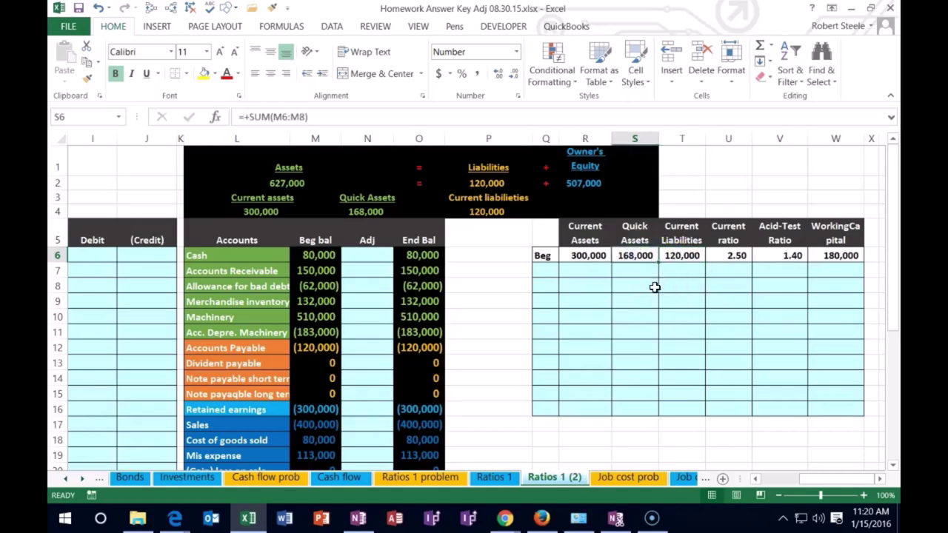
left_click(674, 268)
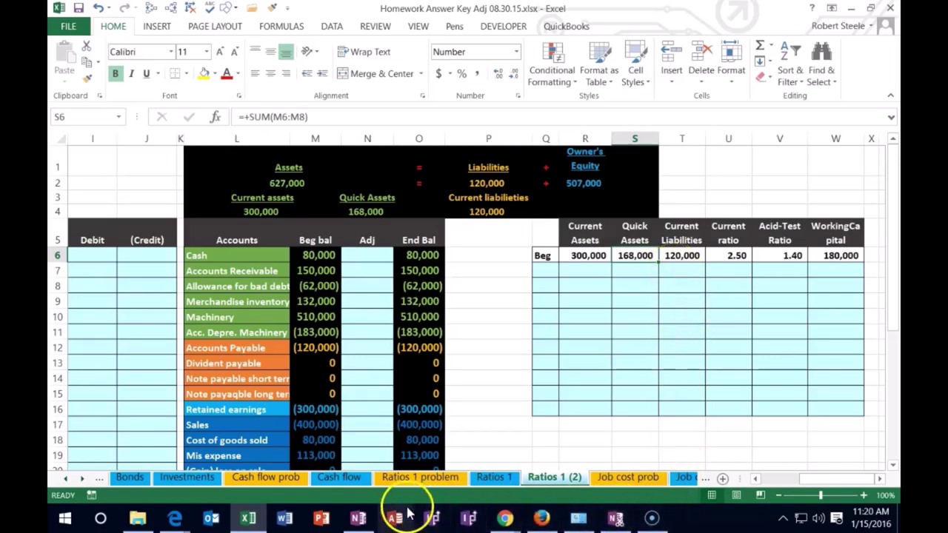
key("XF86Calculator")
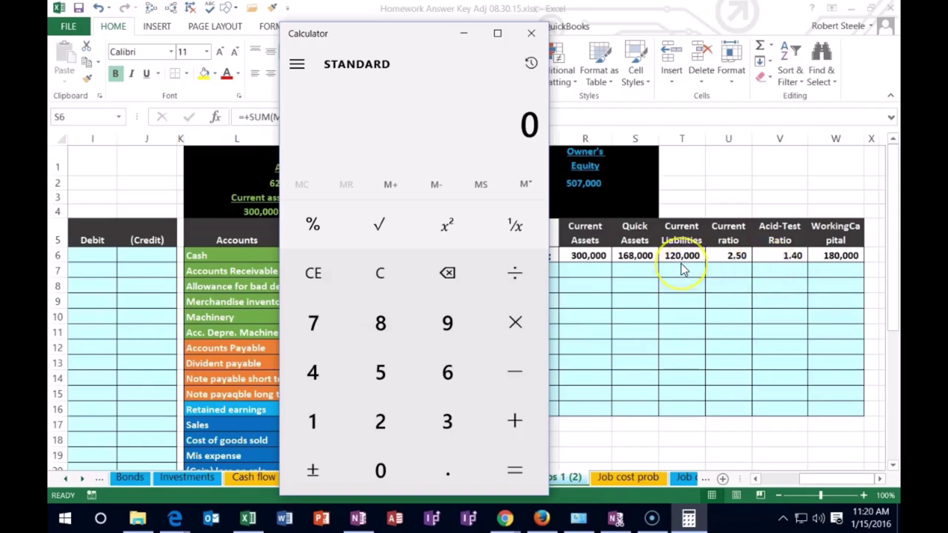
type("168,000")
key("slash")
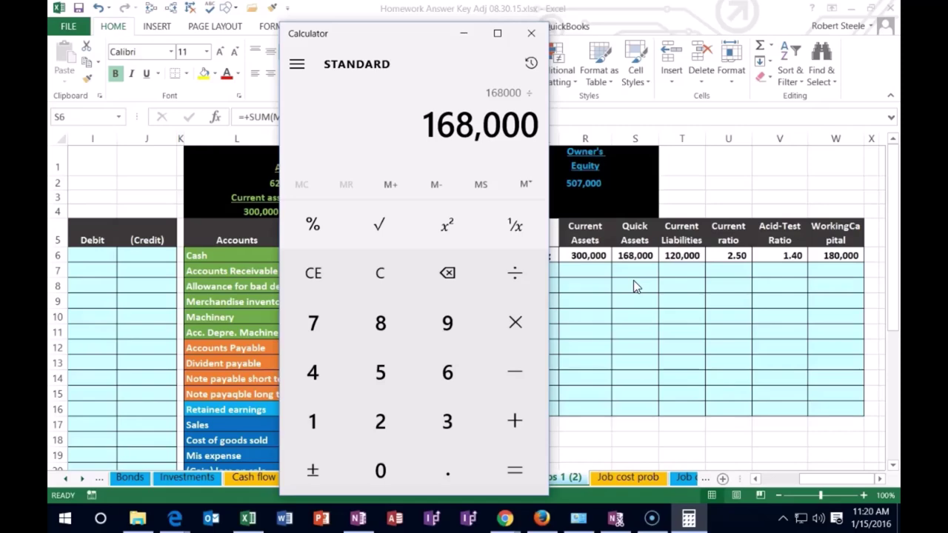
type("120000")
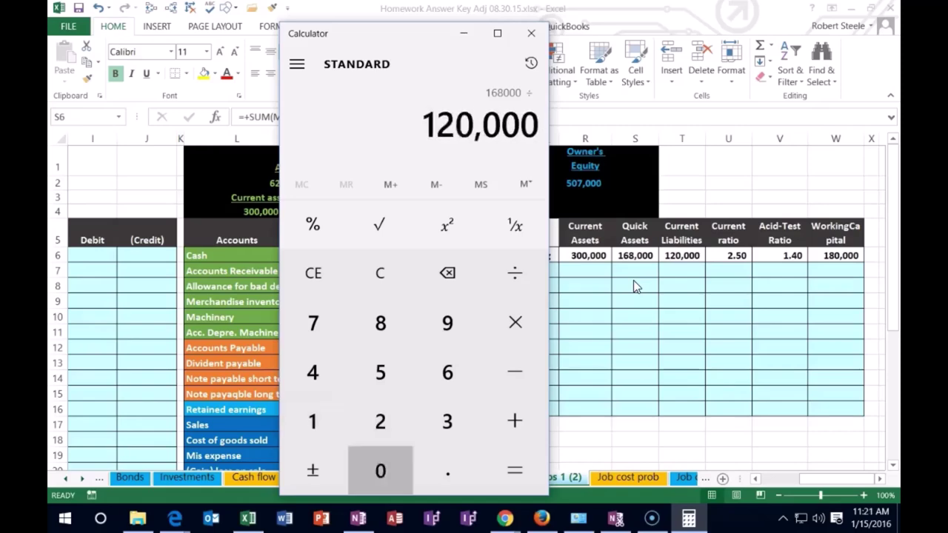
key("Return")
left_click(730, 287)
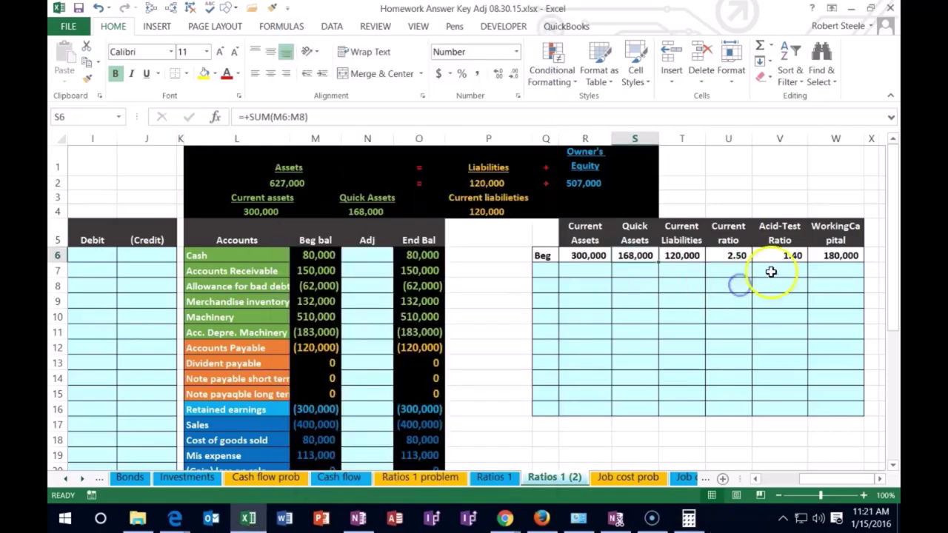
Inspect the Beg row's Acid-Test Ratio formula and move on to the WorkingCapital column
left_click(774, 256)
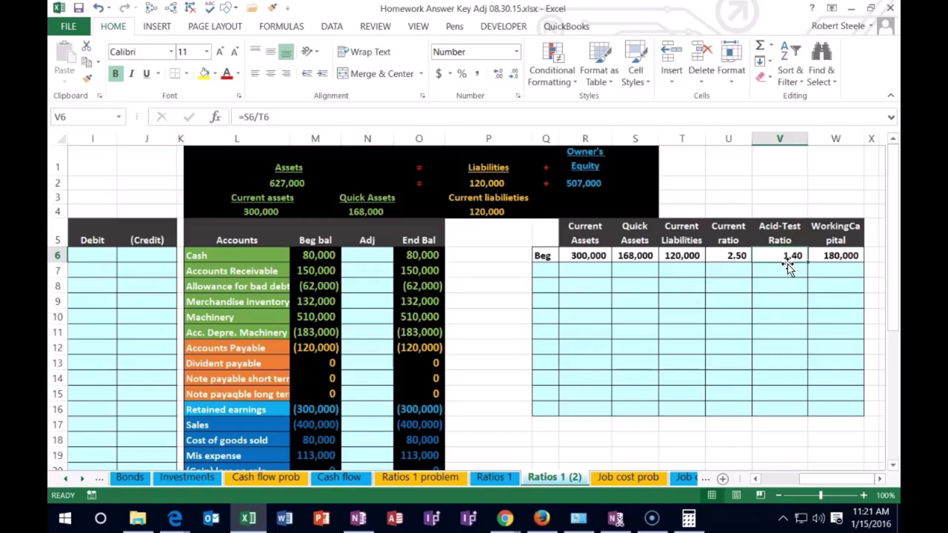
left_click(788, 270)
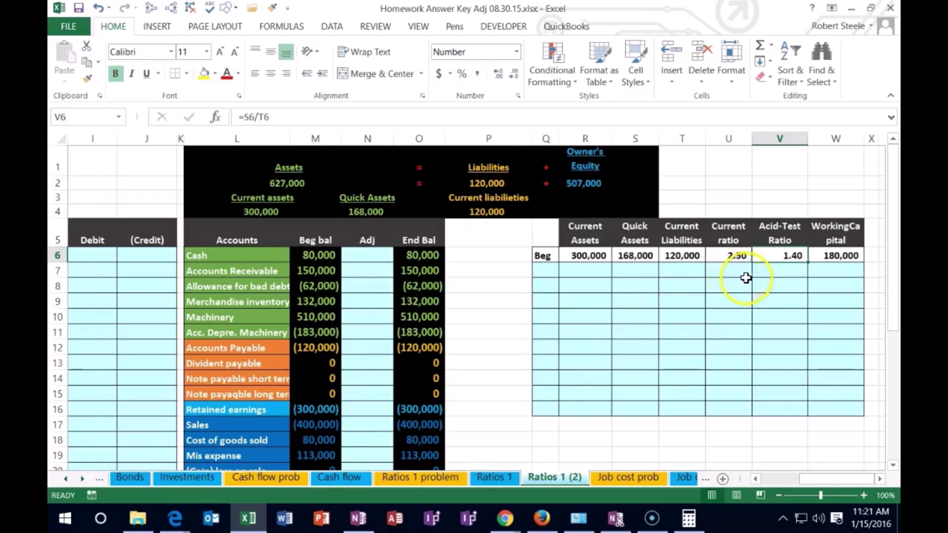
left_click(820, 270)
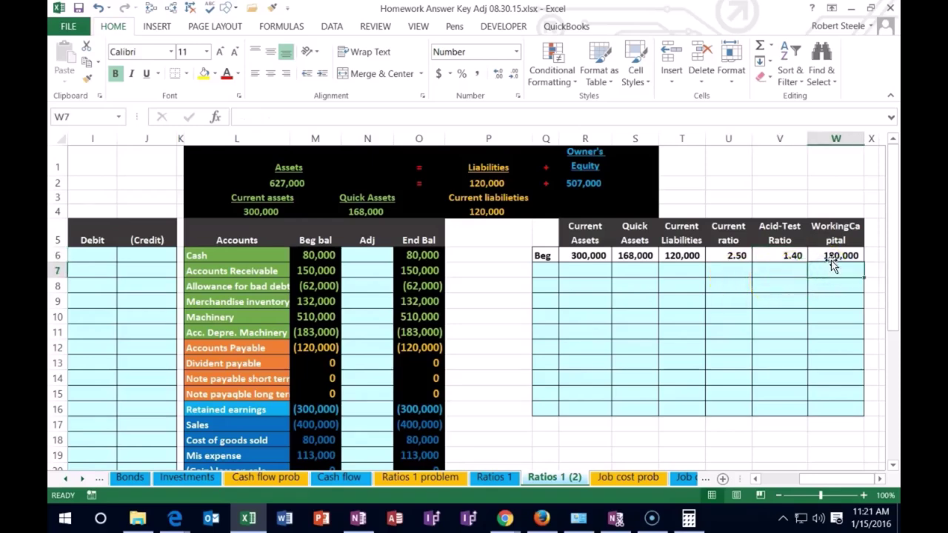
Inspect the Beg row's WorkingCapital formula and compare it with the Current ratio formula
left_click(835, 252)
type("=+R6-T6")
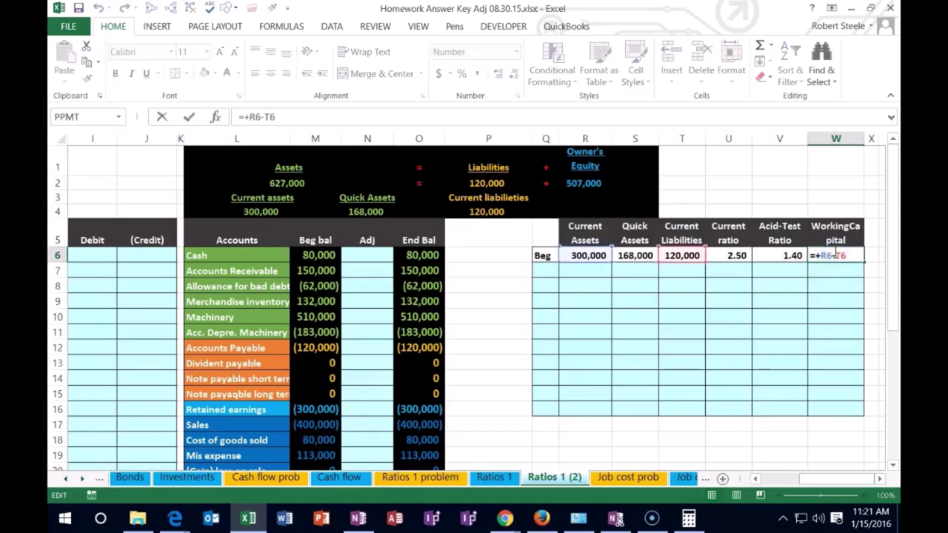
key("Return")
left_click(821, 252)
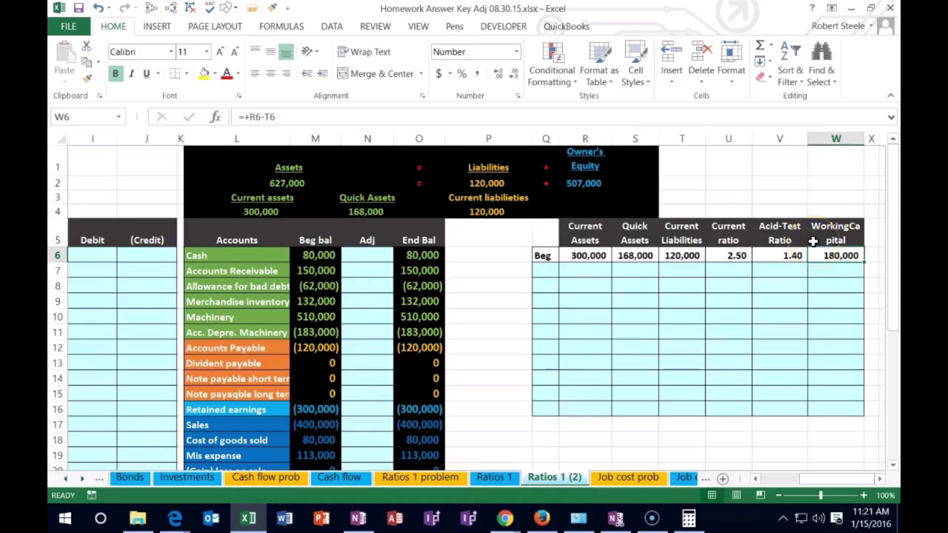
left_click(819, 256)
left_click(741, 260)
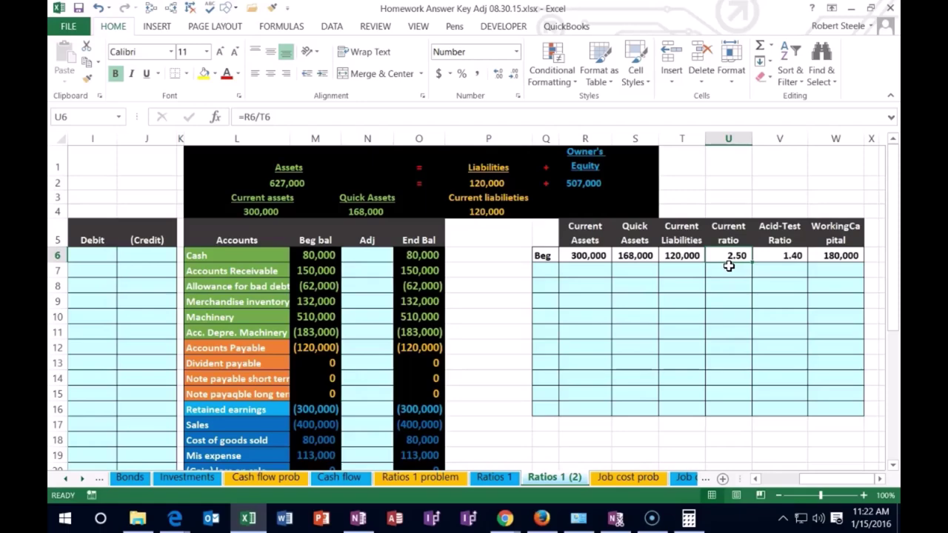
key("Right")
key("Right")
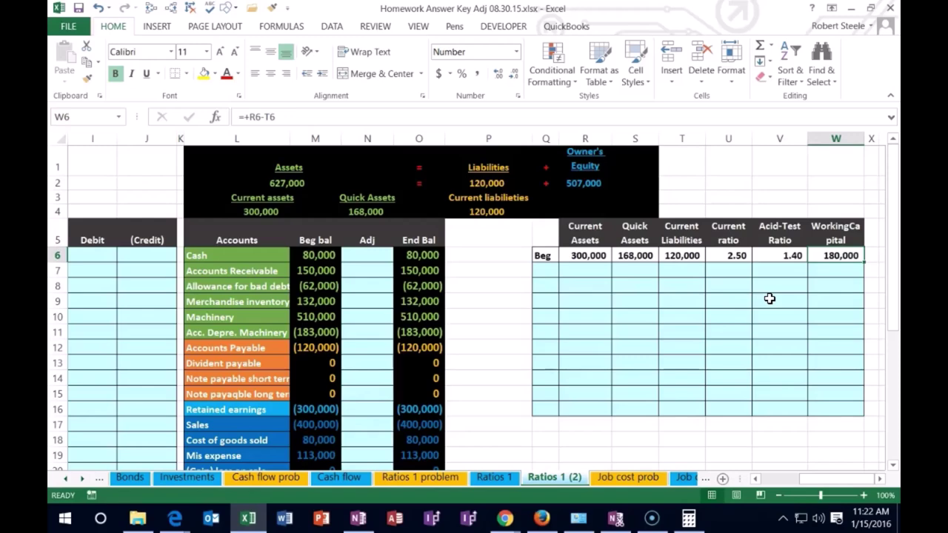
Return to the transaction list and hide columns G through K, the second journal block
key("Down")
key("Left")
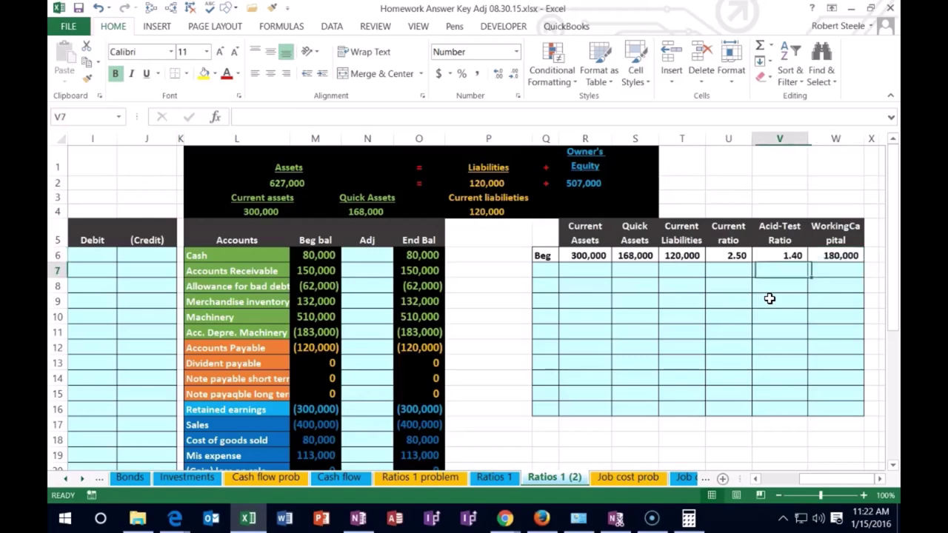
key("Left")
key("Left")
key("Left")
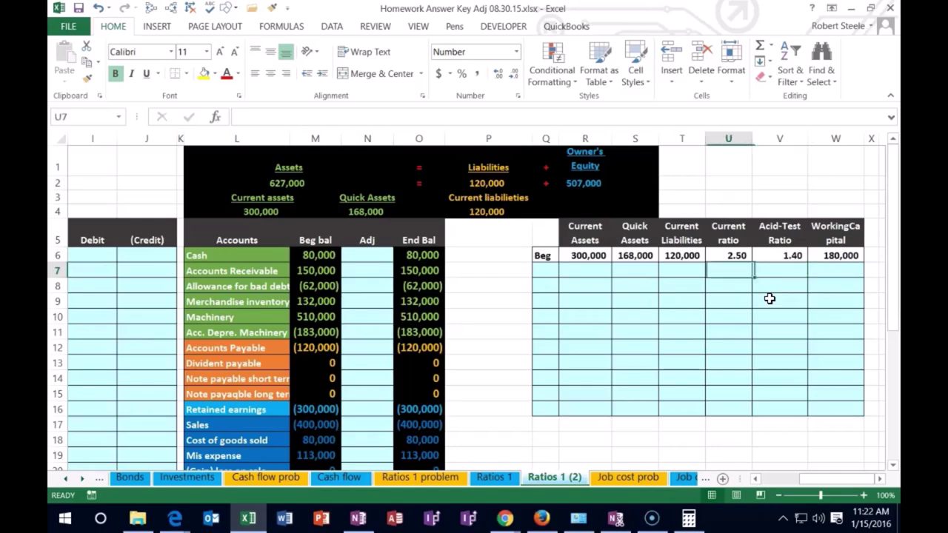
key("Left")
key("Left")
key("Left")
key("Left")
key("Left")
key("Left")
key("Left")
key("Left")
key("Left")
key("Left")
key("Left")
key("Left")
key("Left")
key("Left")
key("Left")
key("Left")
key("Left")
key("Left")
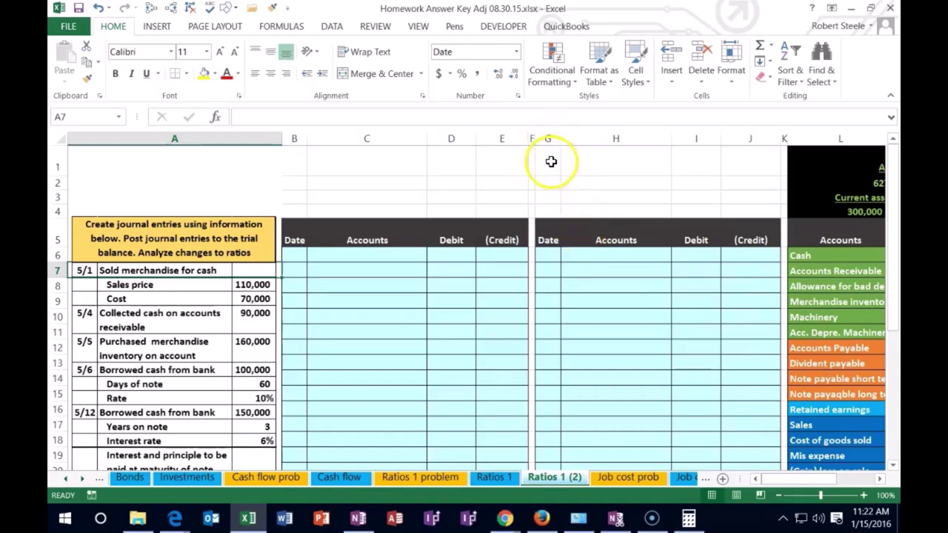
left_click_drag(549, 138, 783, 134)
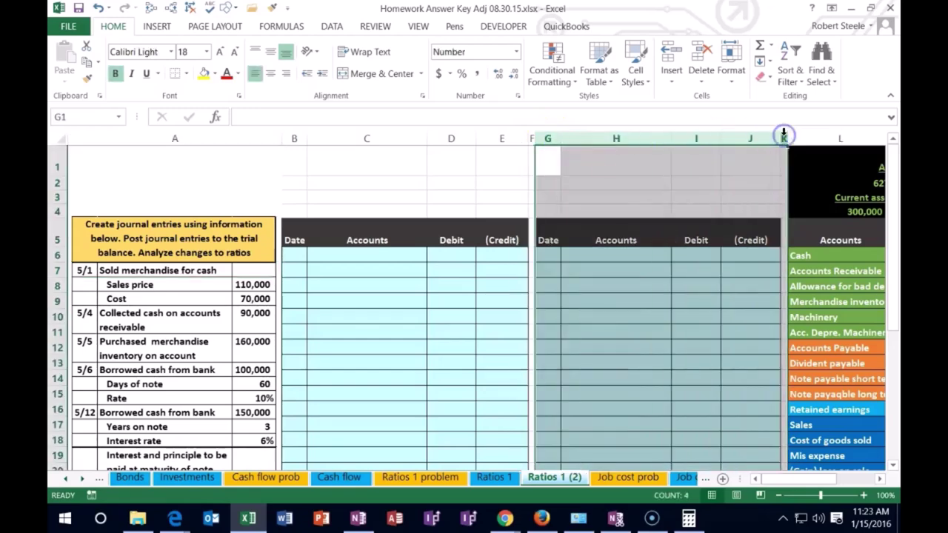
right_click(624, 187)
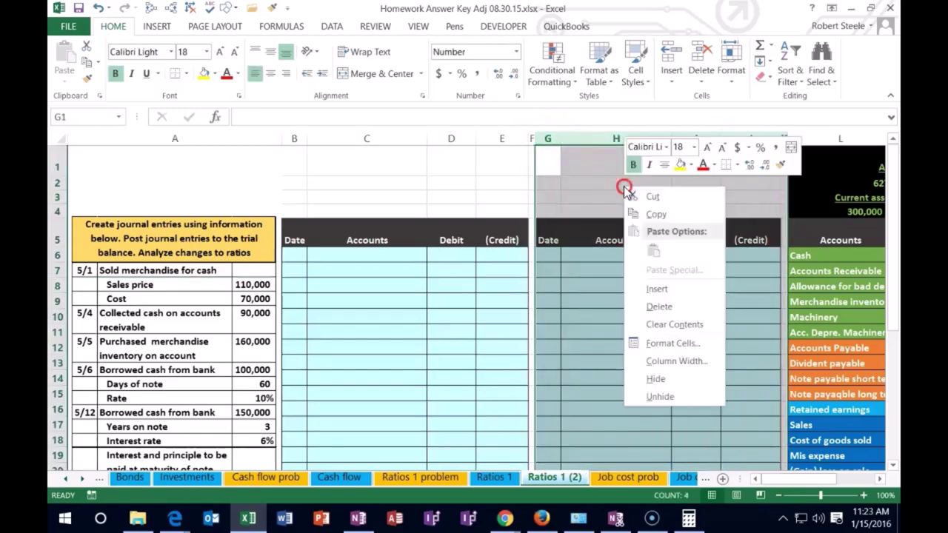
left_click(655, 379)
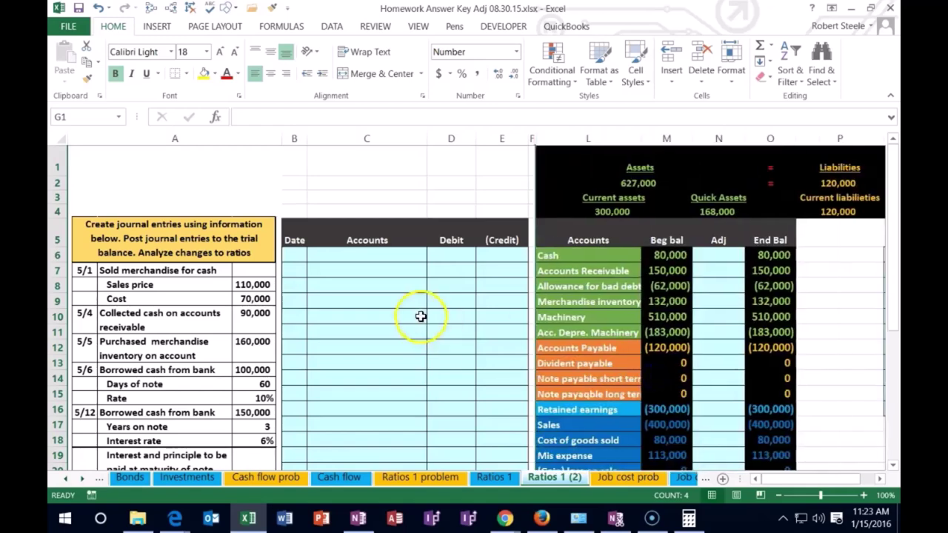
left_click(420, 317)
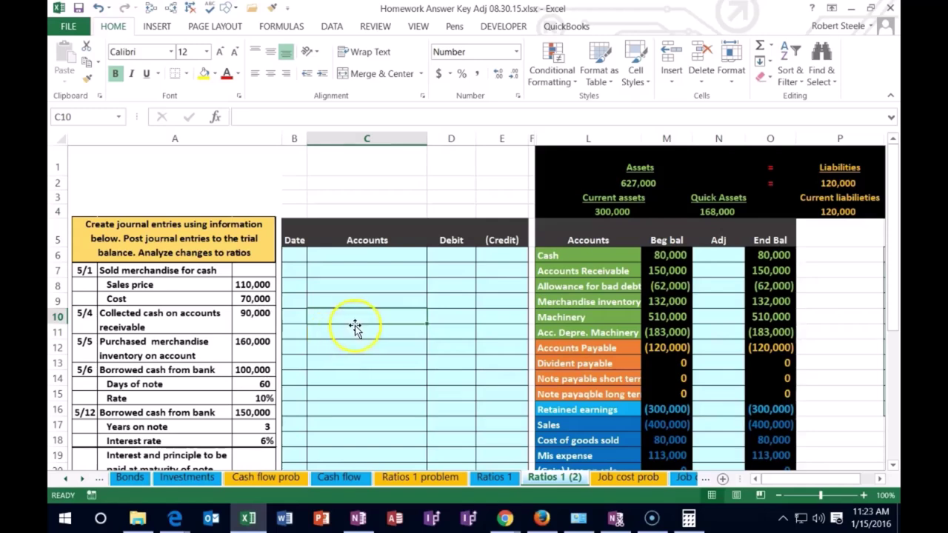
Copy the Cash account name from the trial balance into C6 of the journal, pasting values only
left_click_drag(564, 253, 657, 254)
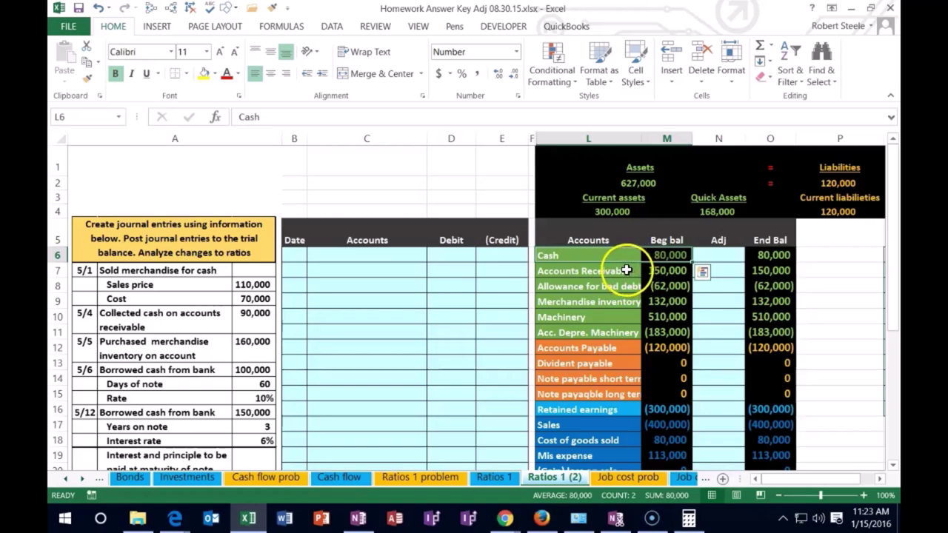
left_click(590, 253)
right_click(590, 253)
left_click(614, 232)
left_click(355, 253)
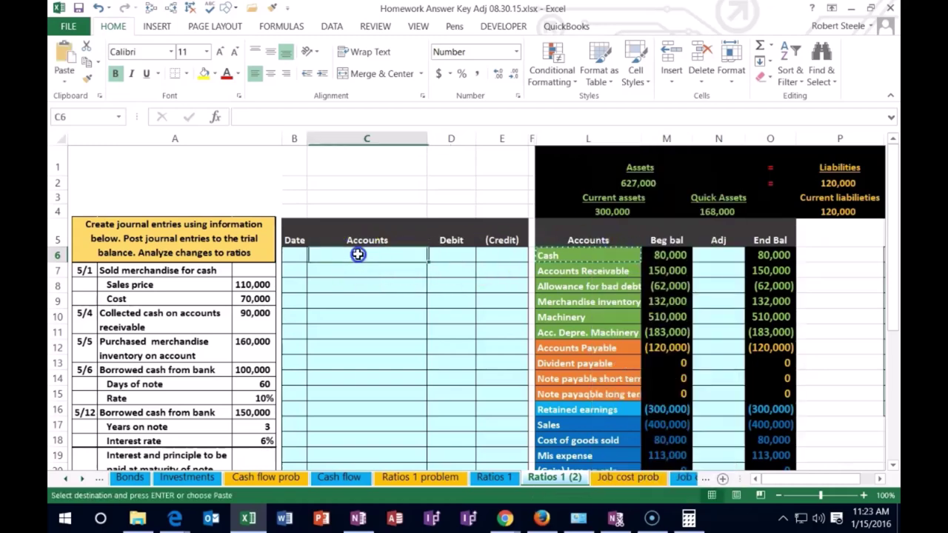
right_click(359, 252)
left_click(408, 275)
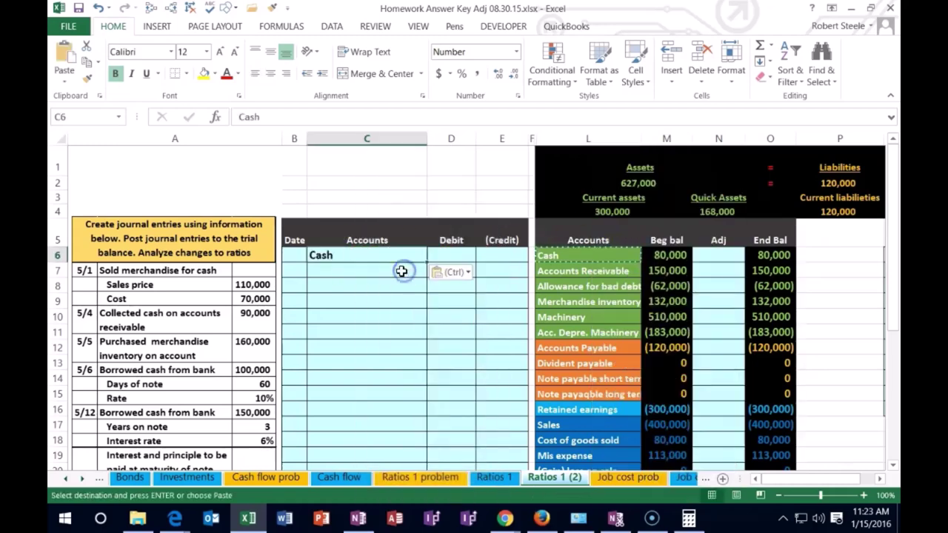
Date the first journal entry 5/1 and enter a 110,000 debit on its Cash line
left_click(296, 254)
type("5/1")
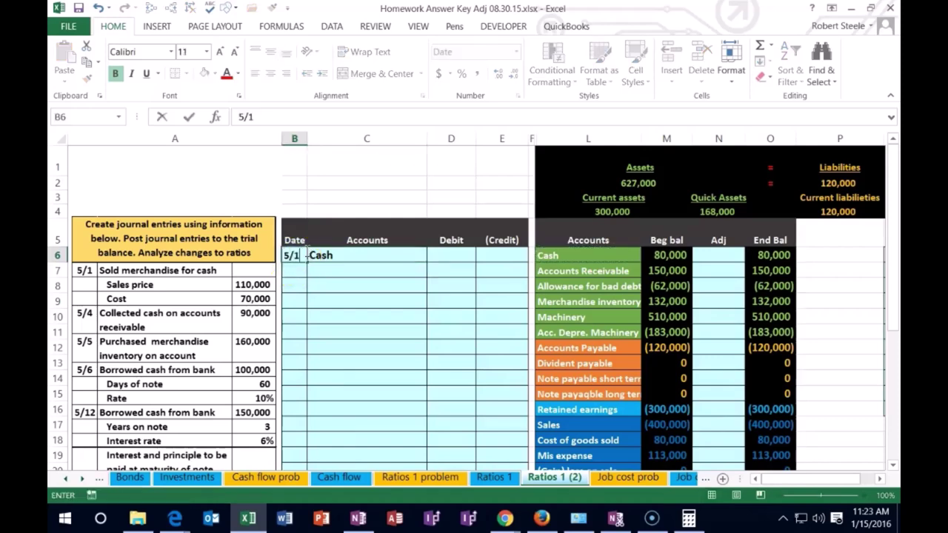
key("Return")
key("Right")
key("Right")
key("Up")
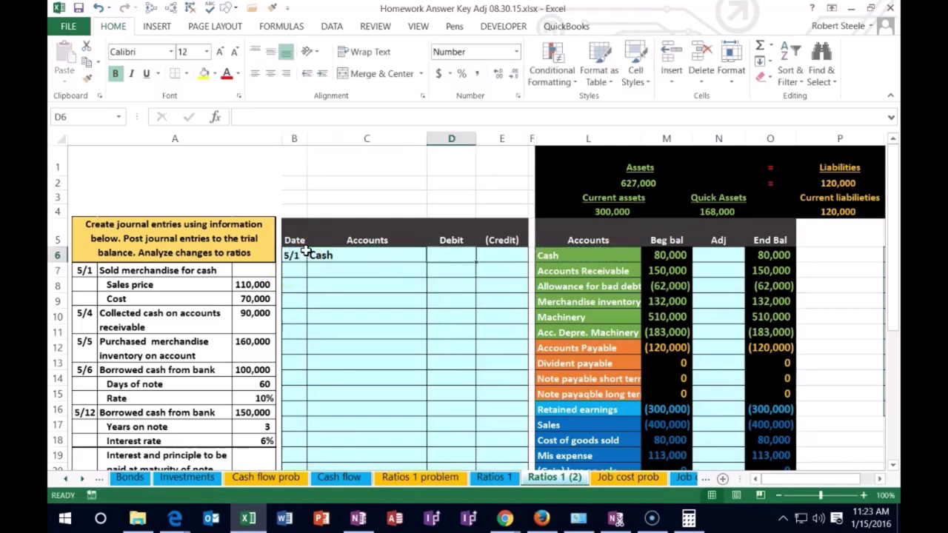
type("110,")
type("000")
key("Return")
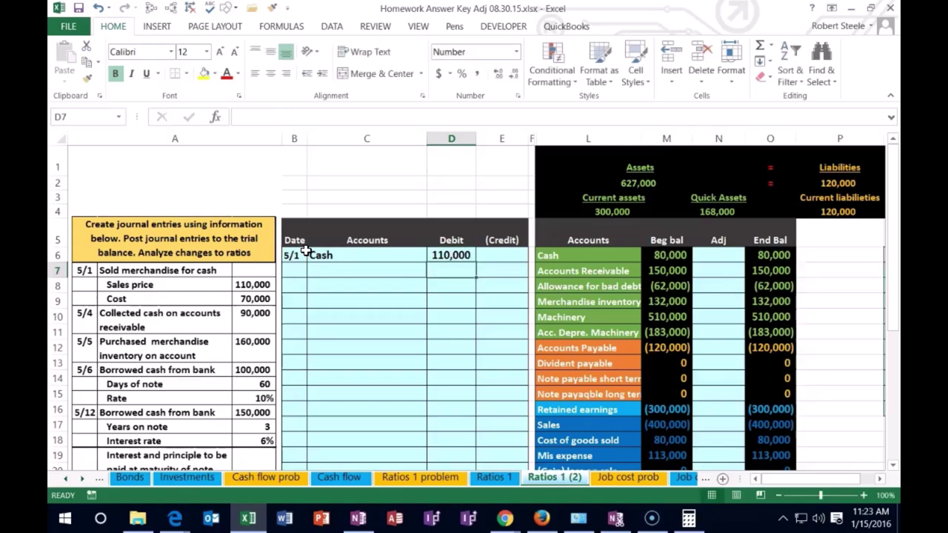
Enter a credit of -110000 in E7, the line below the Cash debit
key("Right")
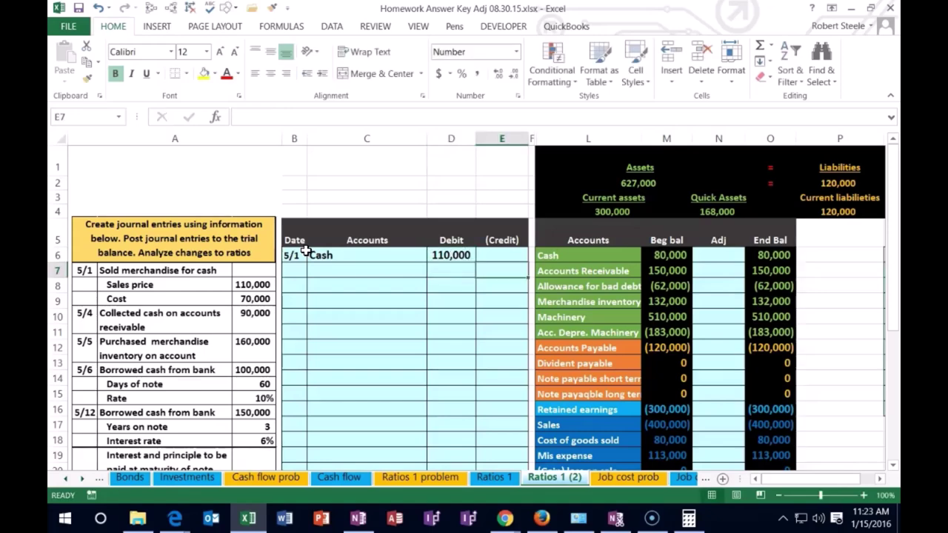
type("-110000")
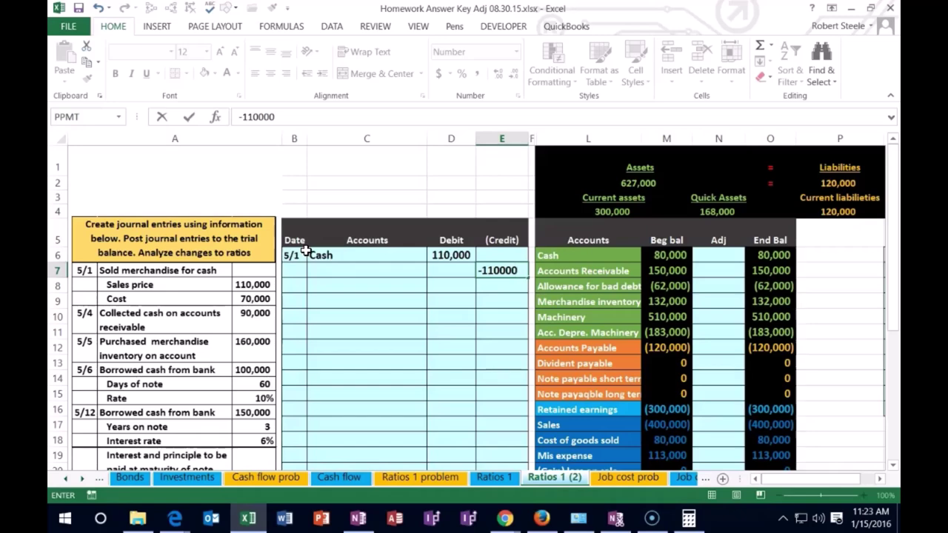
key("Return")
Copy the Sales account name from the trial balance into C7 of the journal, pasting values only
key("Left")
key("Left")
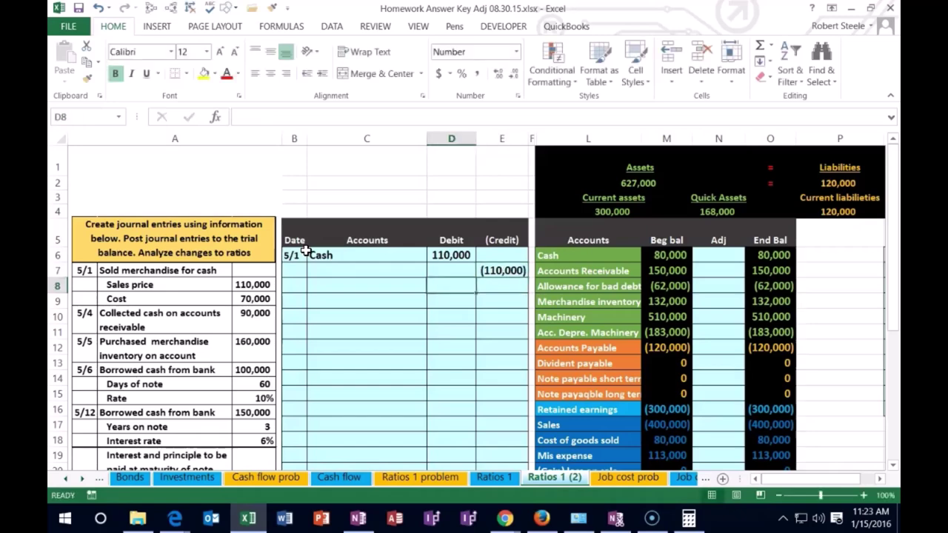
key("Up")
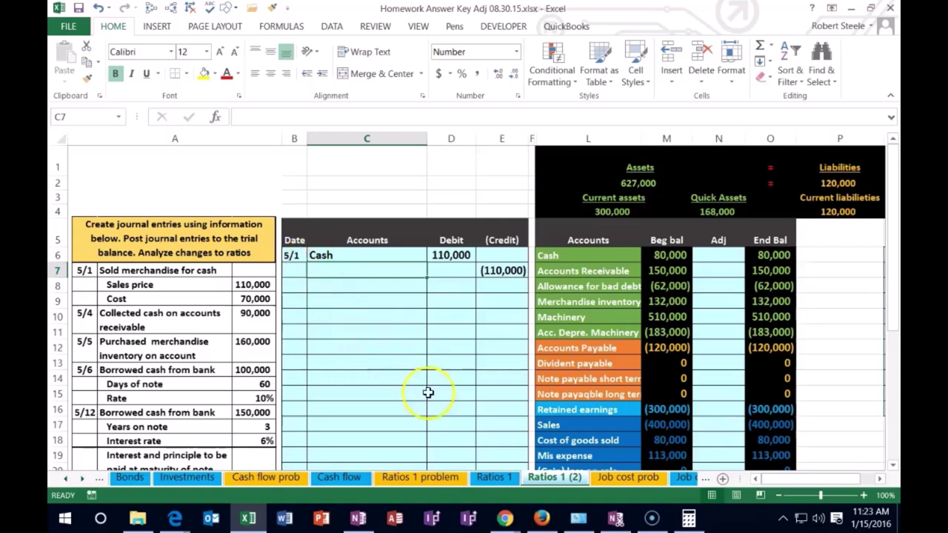
left_click(555, 424)
left_click_drag(554, 424, 747, 422)
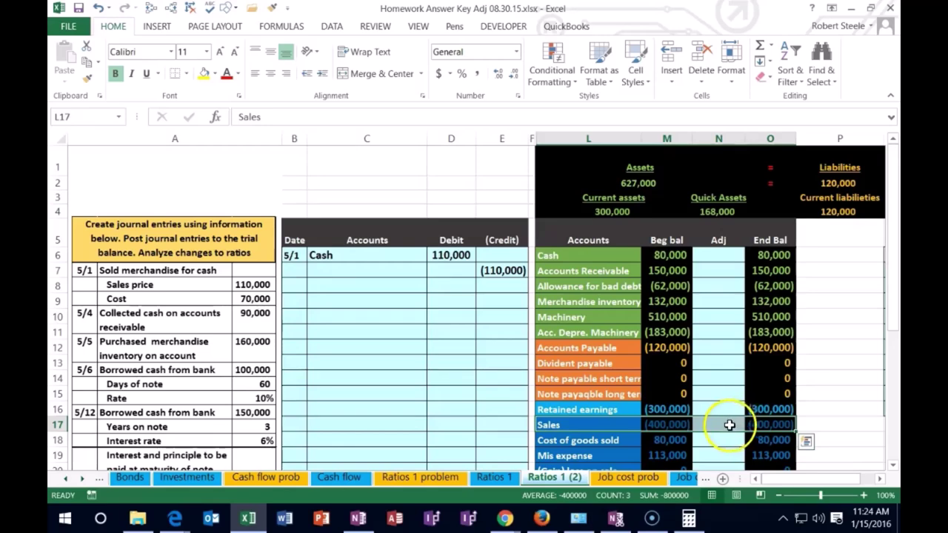
right_click(600, 429)
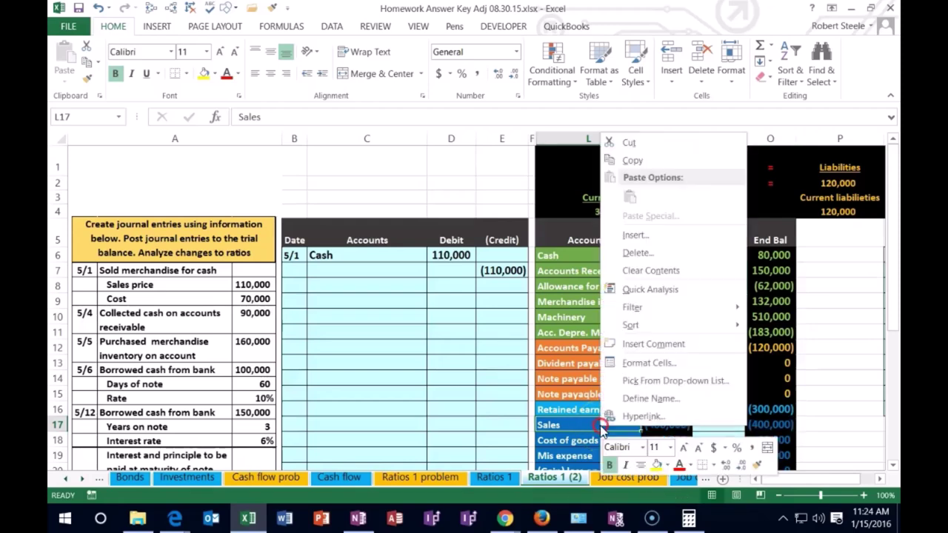
left_click(629, 160)
left_click(351, 271)
right_click(351, 271)
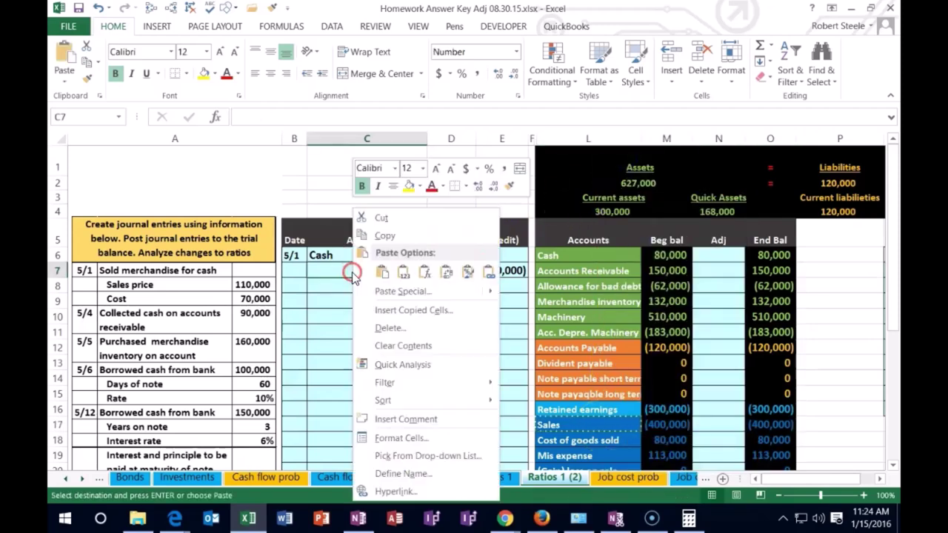
left_click(403, 273)
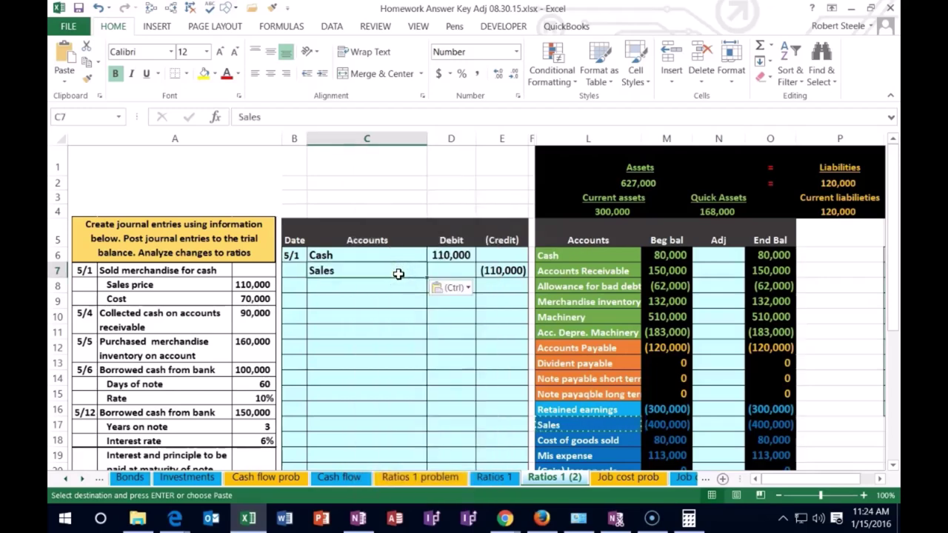
Review the Cash debit and Sales credit lines of the 5/1 journal entry
left_click(304, 290)
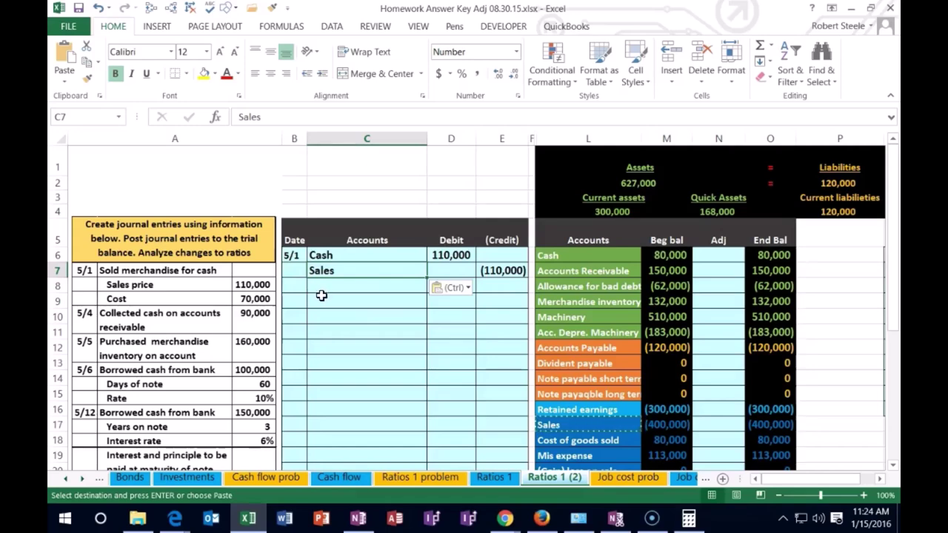
left_click_drag(342, 258, 501, 274)
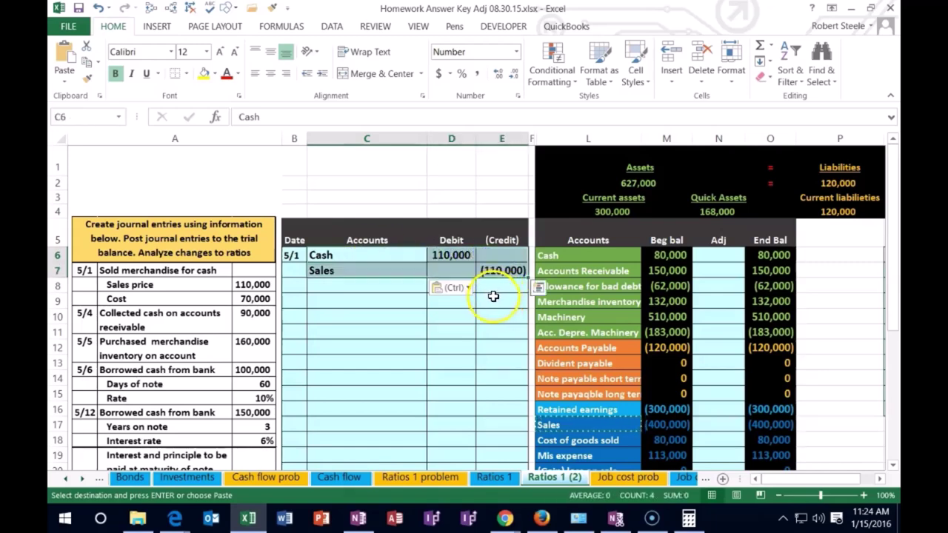
left_click(495, 297)
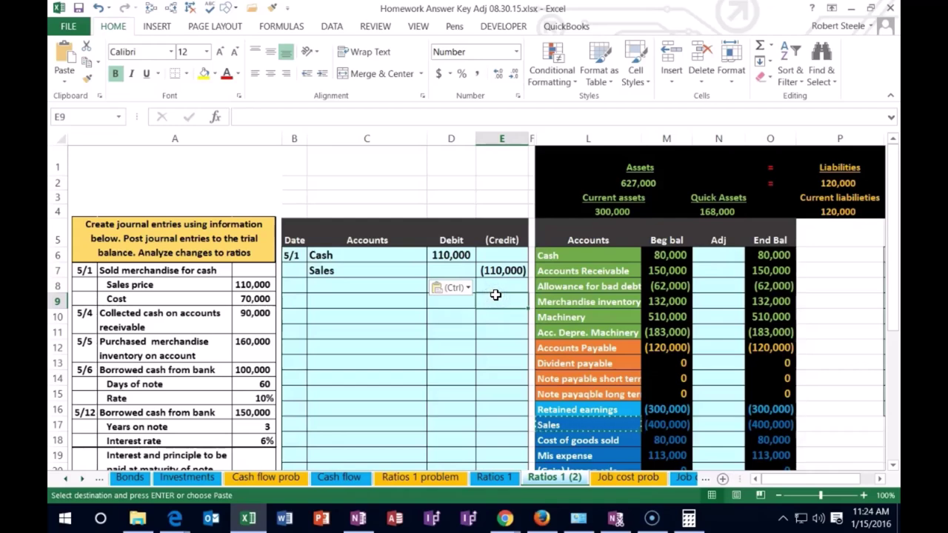
Post the journal's Cash debit to the Cash row's Adj cell with the formula =D6
left_click(721, 256)
left_click(720, 267)
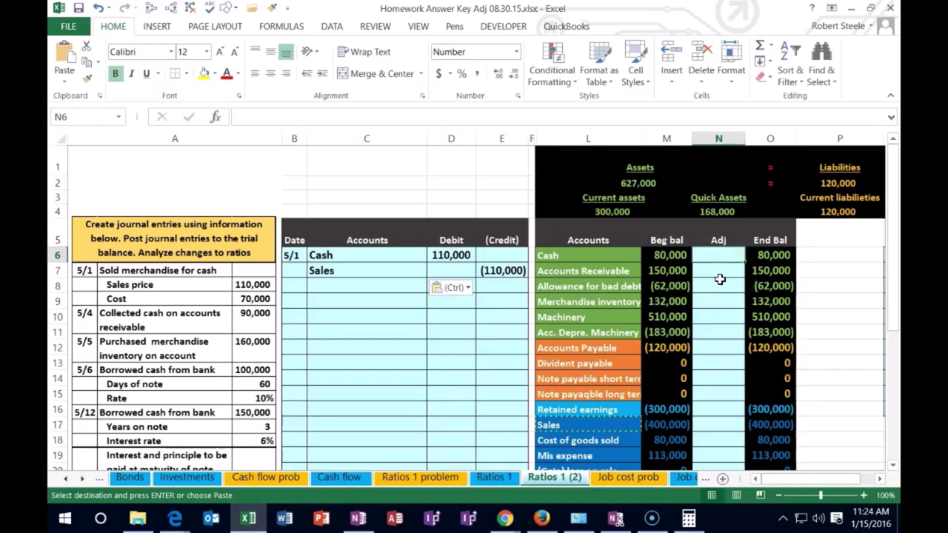
type("=")
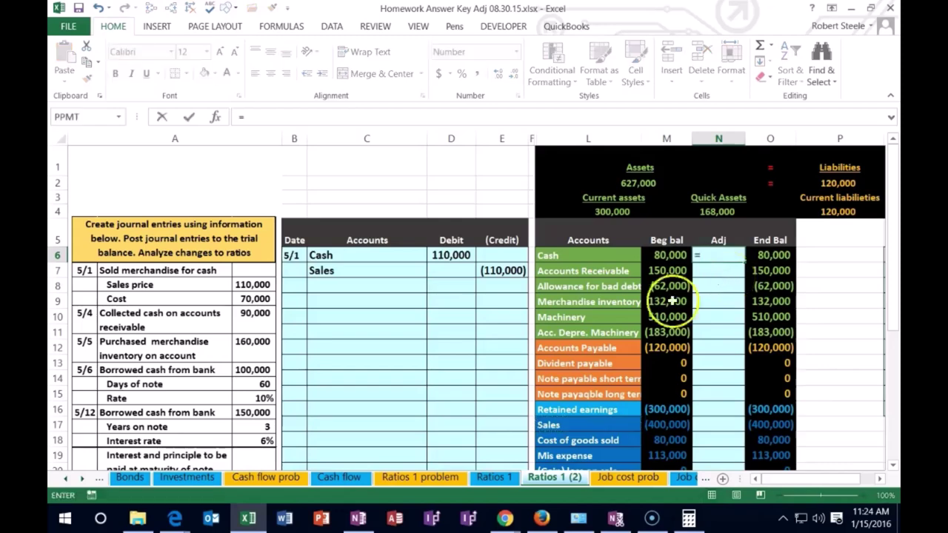
left_click(455, 255)
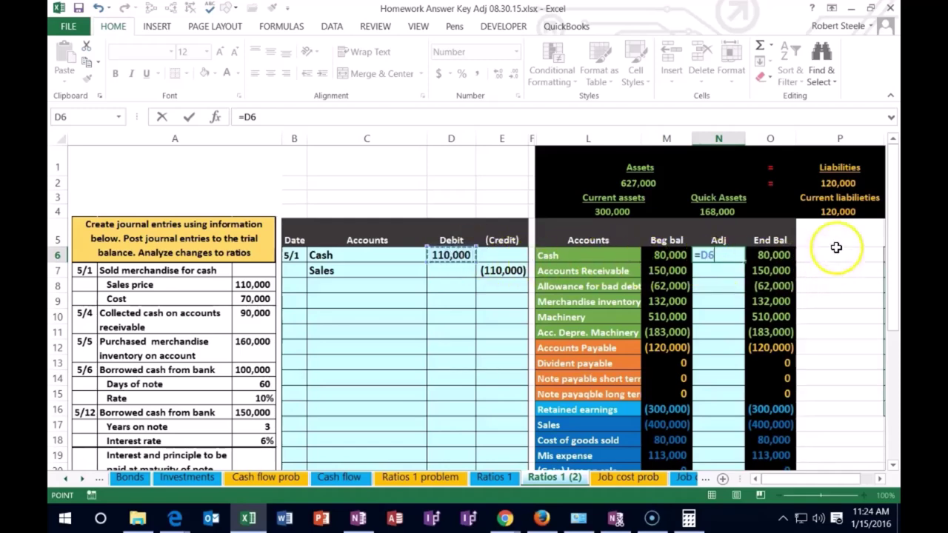
key("Return")
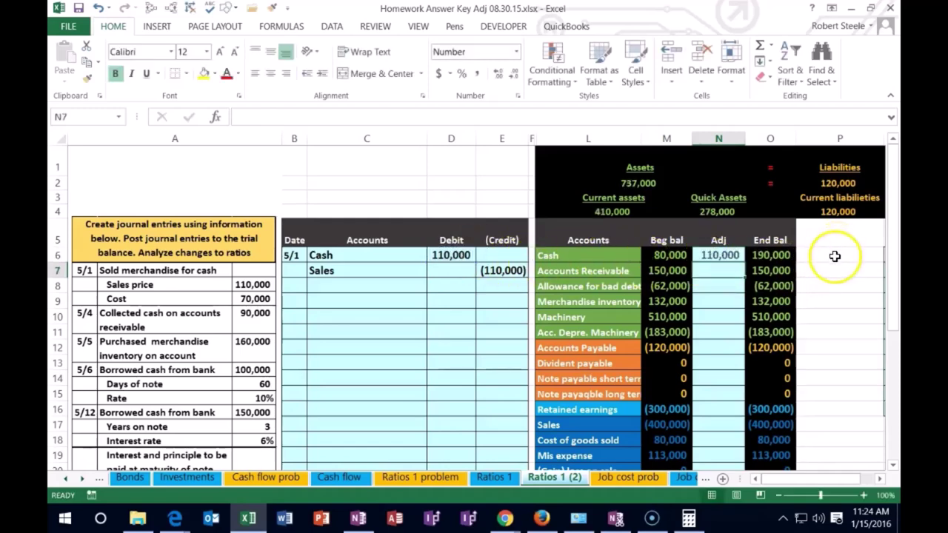
Inspect the range summed in the Assets total above the trial balance
left_click(648, 183)
type("=")
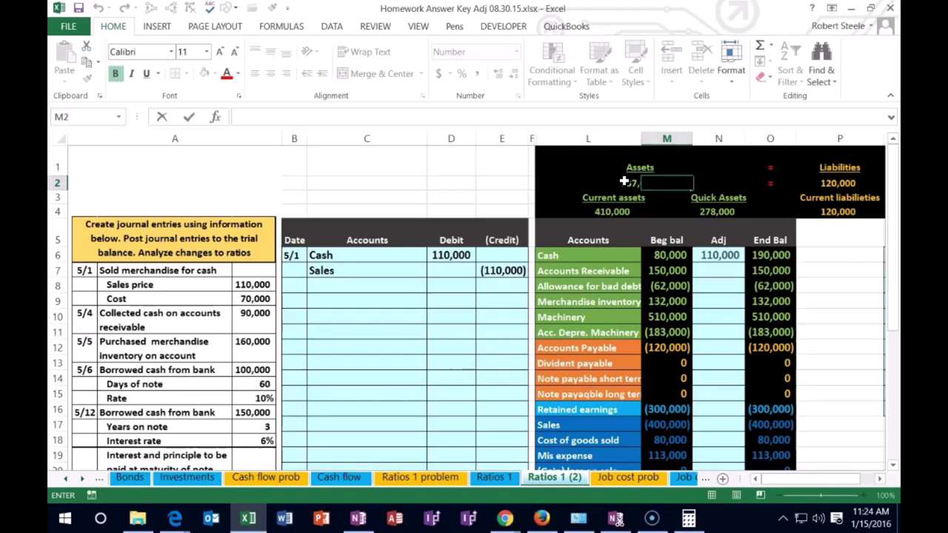
type("sum(o6:o11)")
left_click(639, 193)
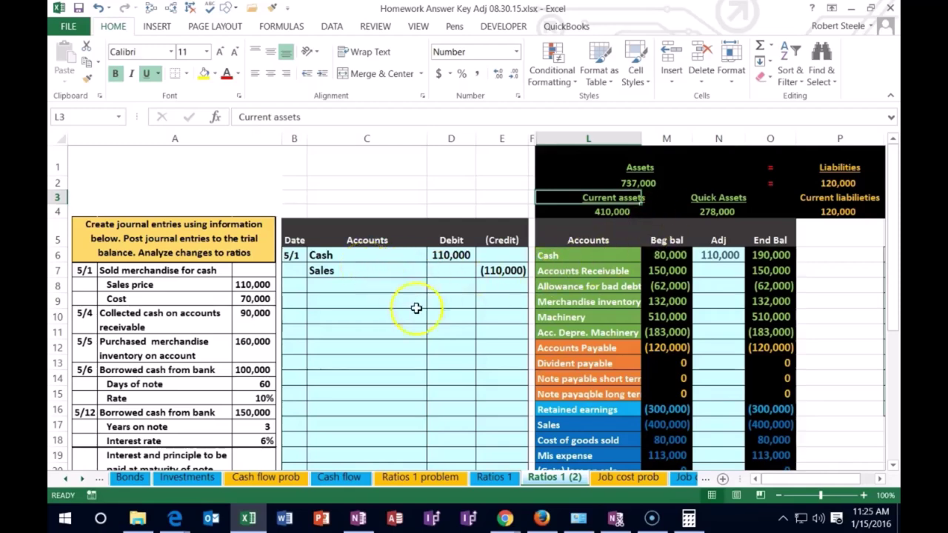
Post the journal's Sales credit to the Sales row's Adj cell with the formula =E7
left_click(711, 410)
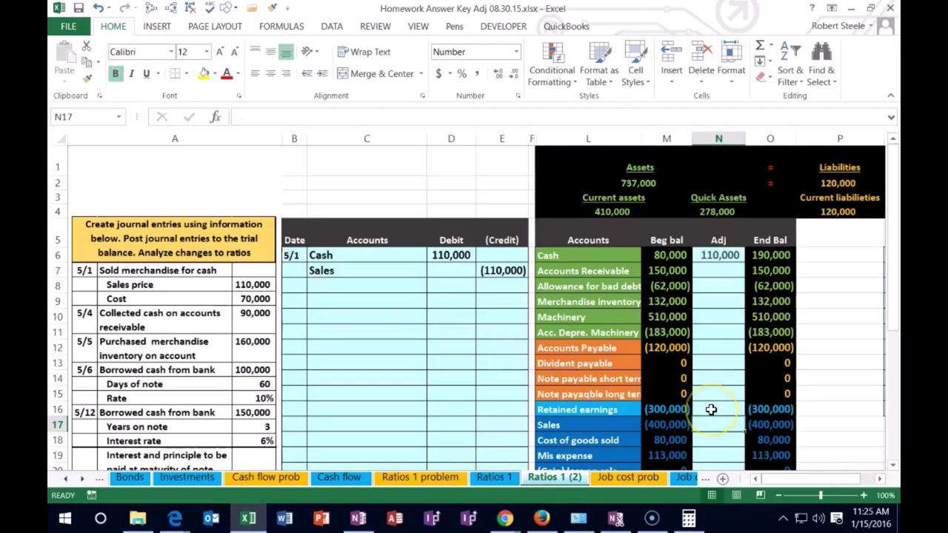
type("=")
left_click(496, 271)
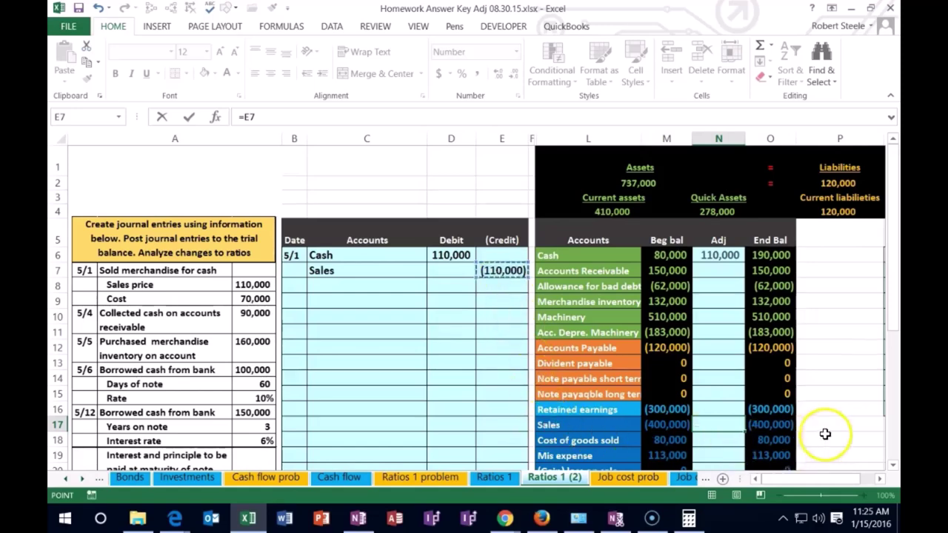
scroll(825, 434, "down", 2)
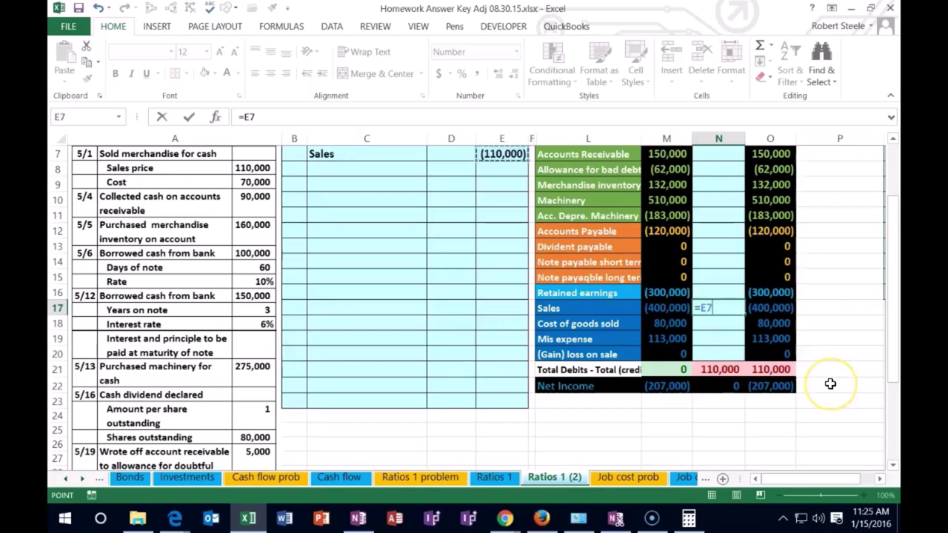
key("Return")
scroll(829, 383, "up", 2)
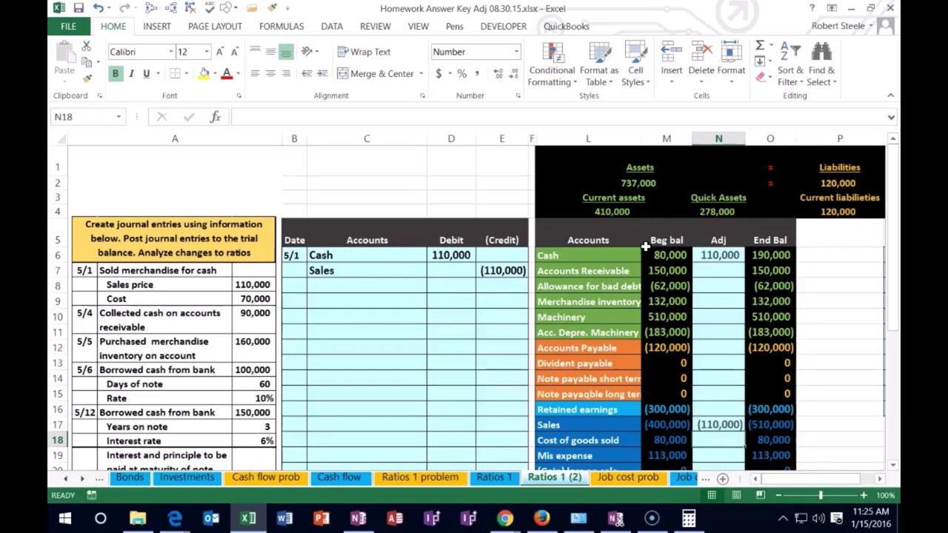
Copy the Merchandise inventory account name from the trial balance into C10 of the journal, pasting values only
left_click(343, 297)
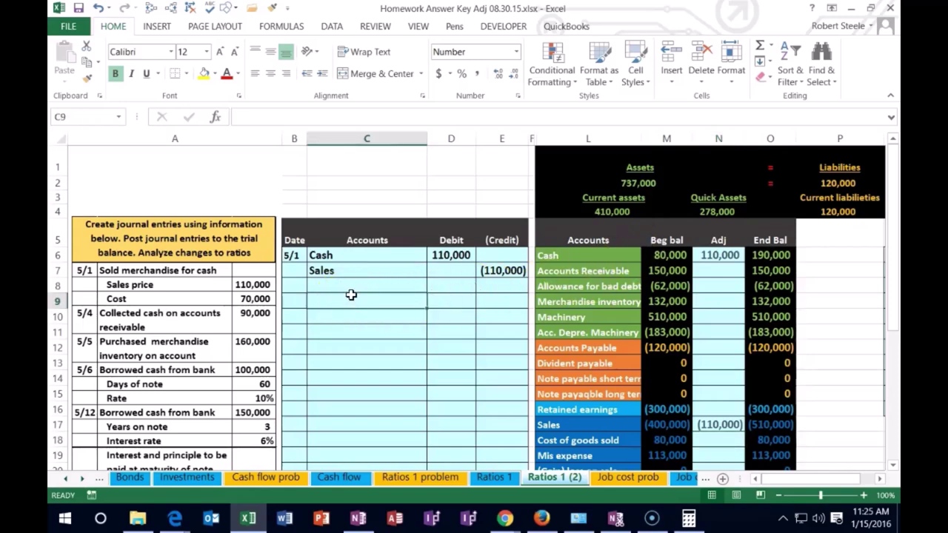
left_click(552, 302)
left_click_drag(552, 301, 753, 307)
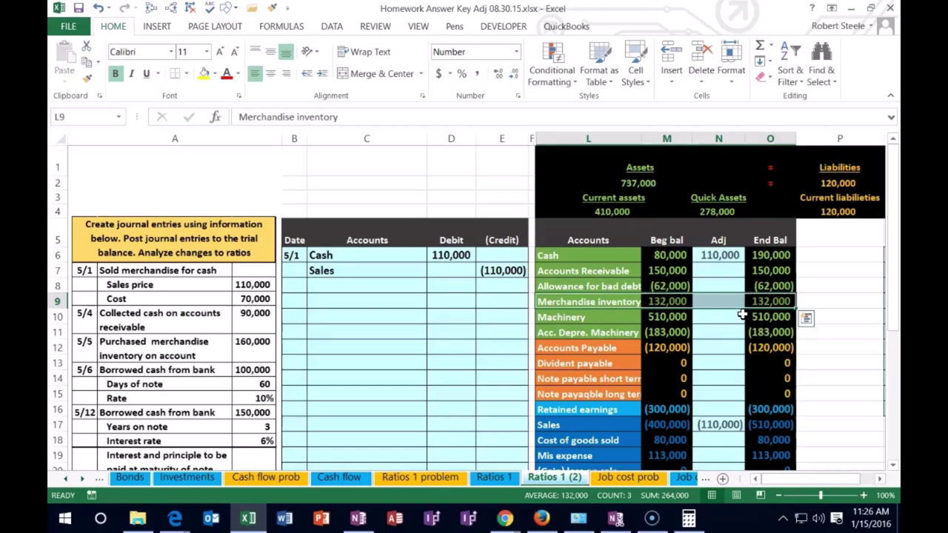
left_click(591, 299)
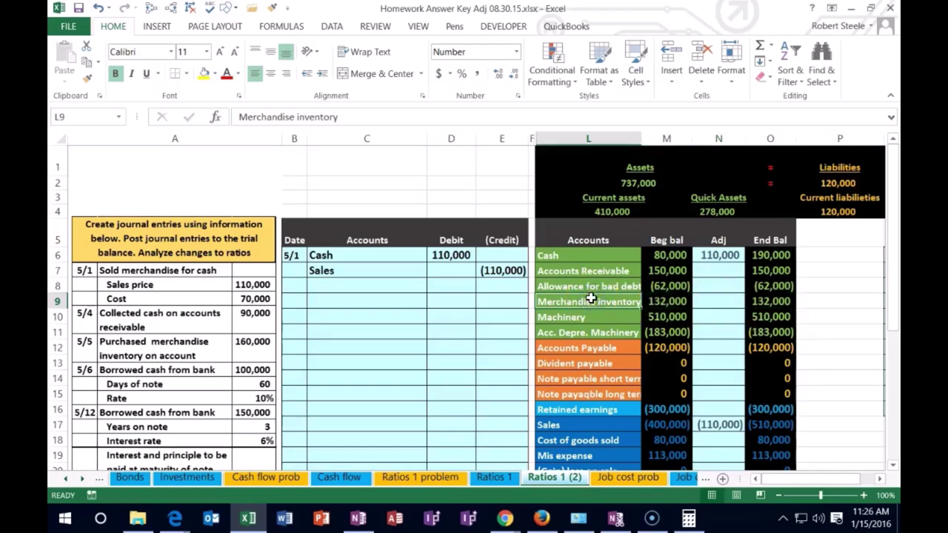
right_click(590, 299)
left_click(604, 34)
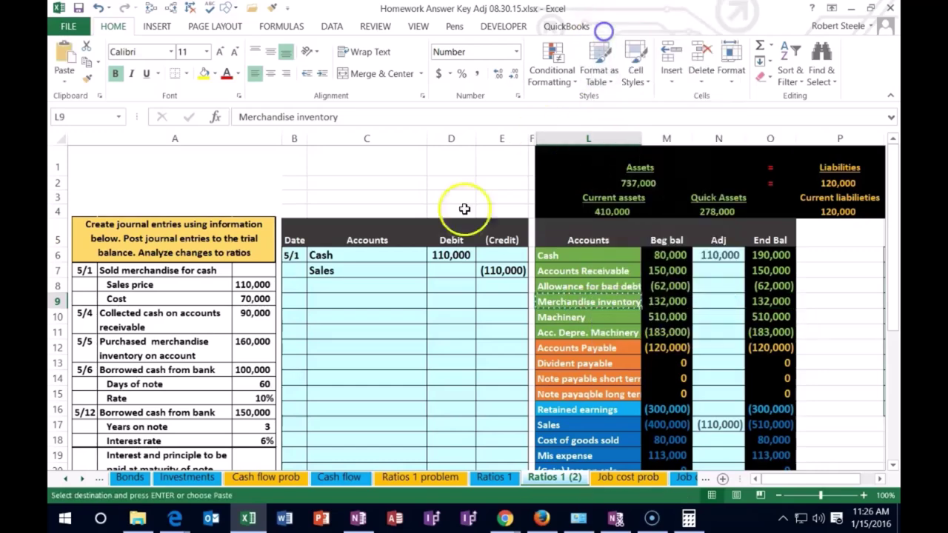
left_click(353, 279)
left_click(351, 297)
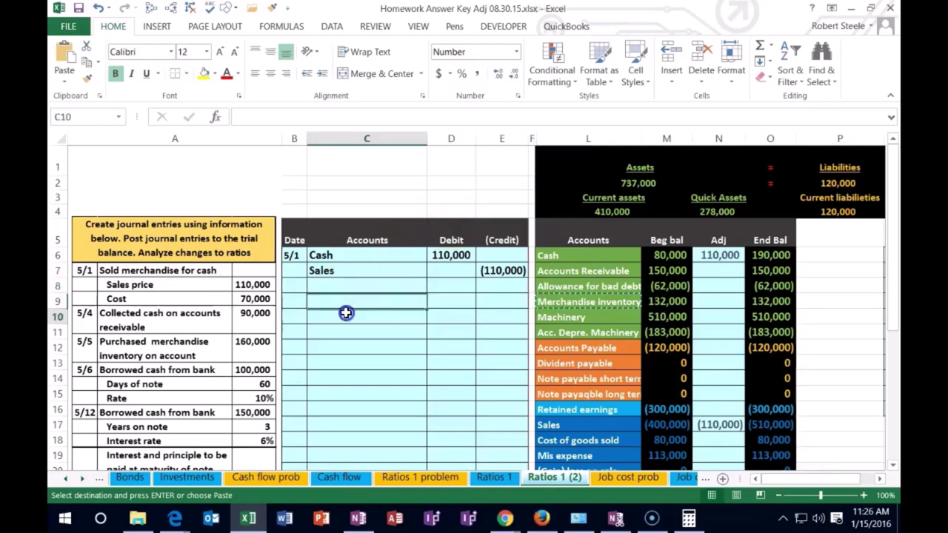
right_click(346, 312)
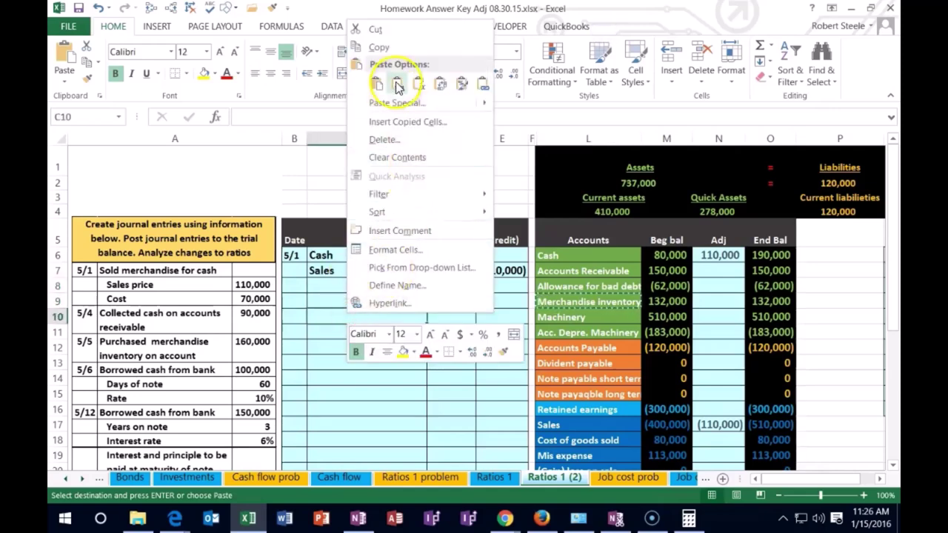
left_click(397, 85)
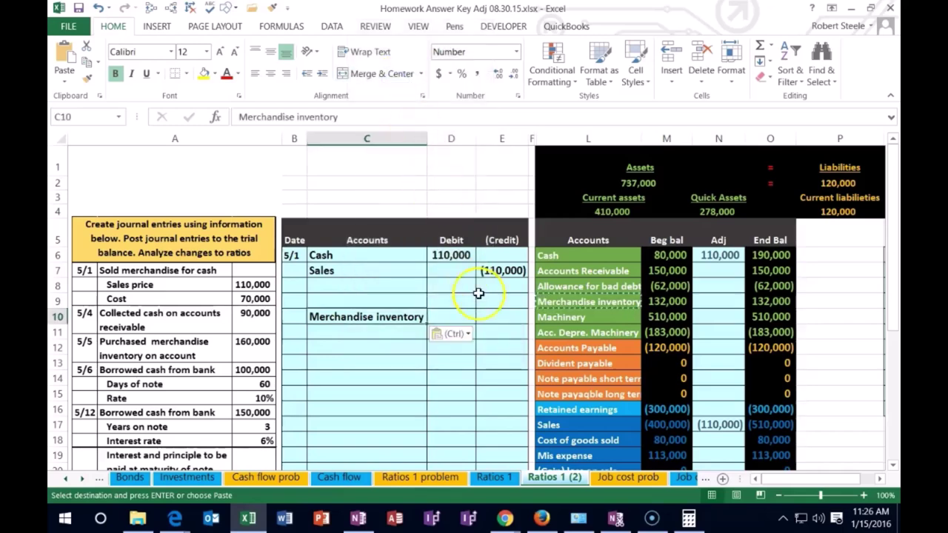
Enter -70000 as the Merchandise inventory credit in E10 of the journal
left_click(497, 320)
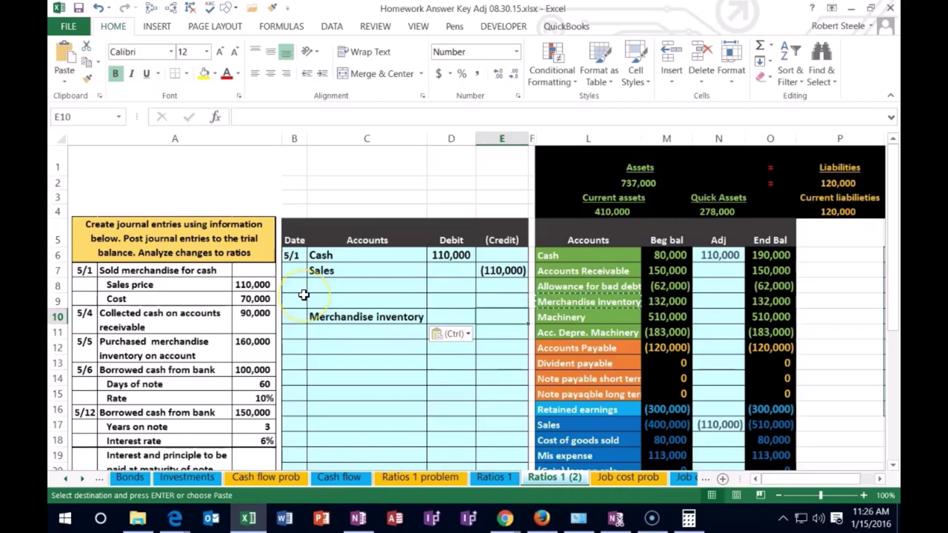
type("-70000")
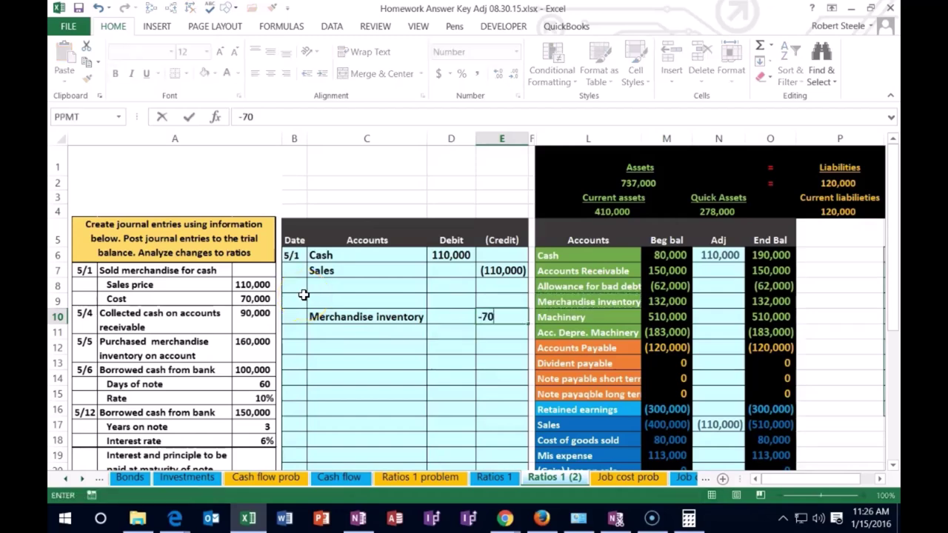
key("Return")
Enter the matching debit in D9 of the journal with the formula -E10
key("Left")
key("Up")
key("Up")
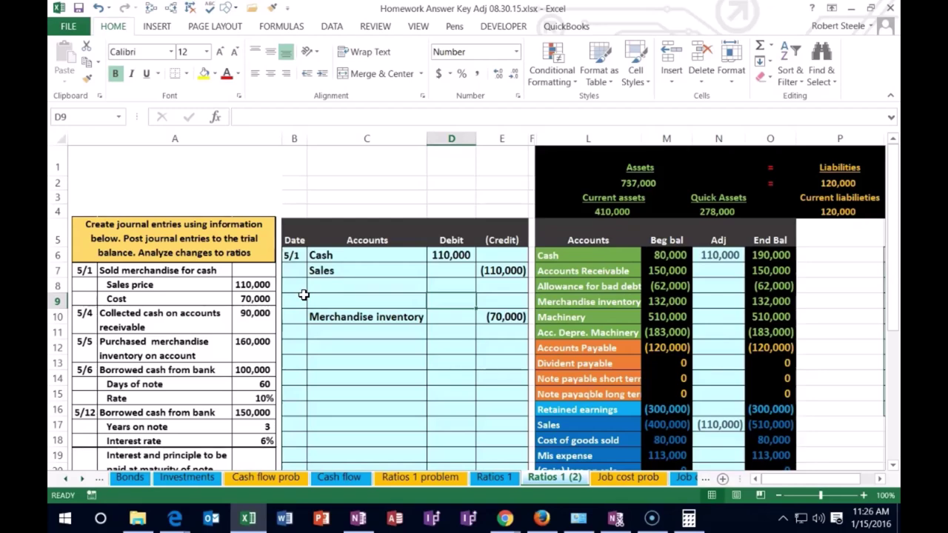
type("-")
key("Right")
key("Down")
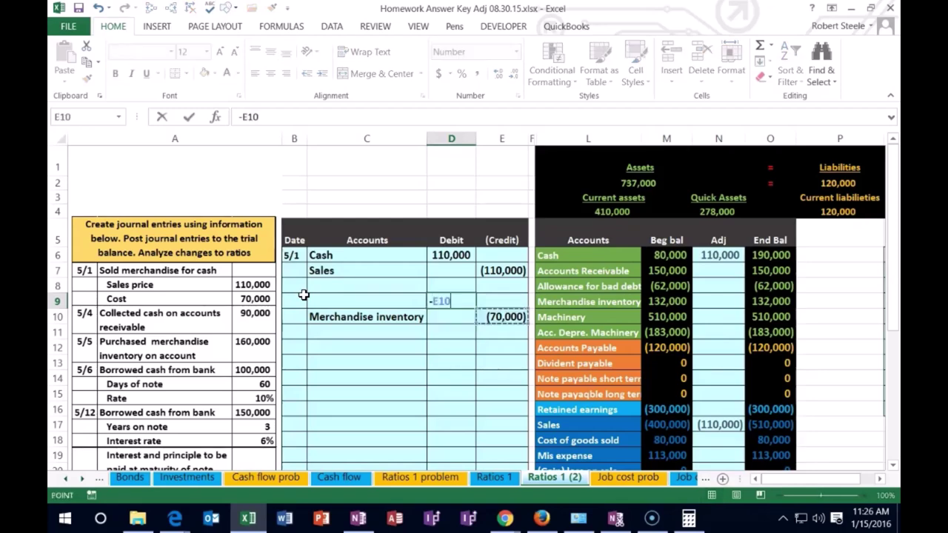
key("ctrl+Return")
key("Right")
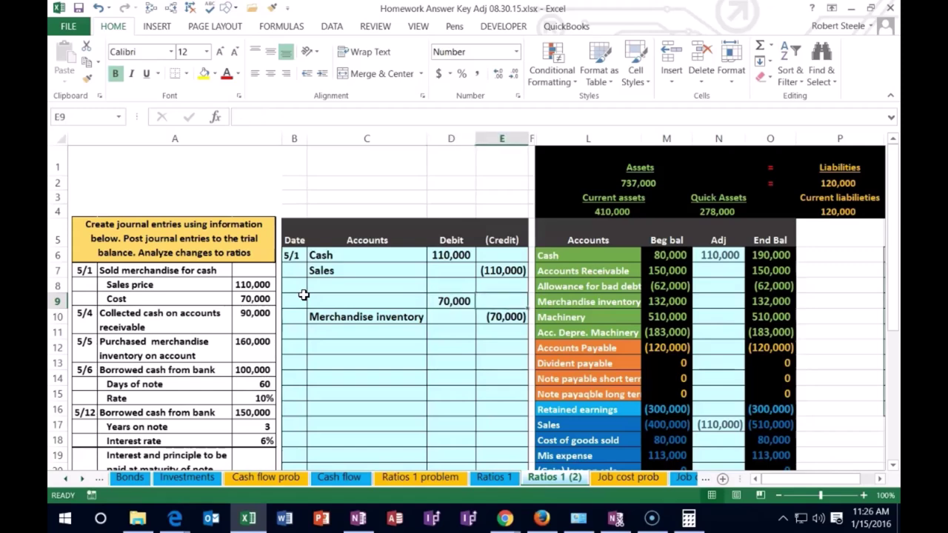
Copy the Cost of goods sold account name from the trial balance into C9 of the journal, pasting values only
key("Left")
key("Left")
left_click(335, 294)
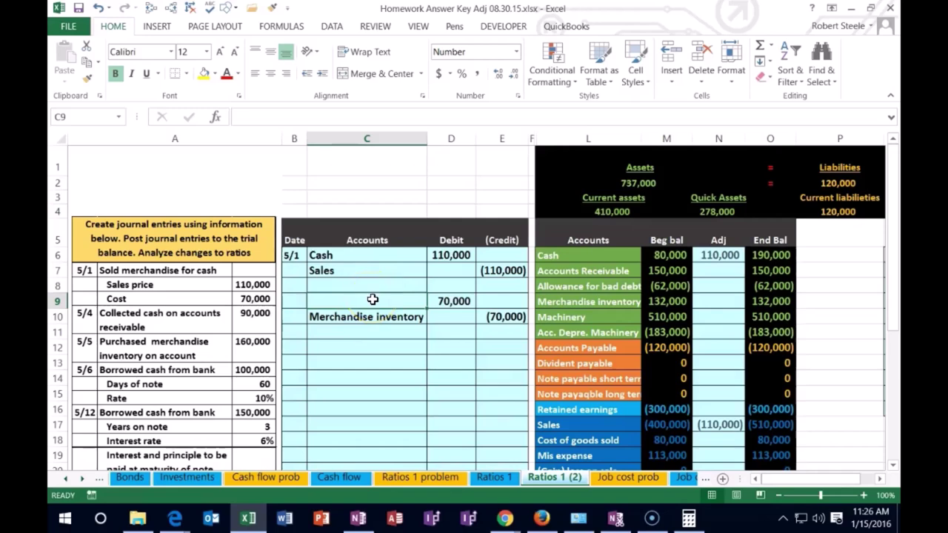
left_click(543, 440)
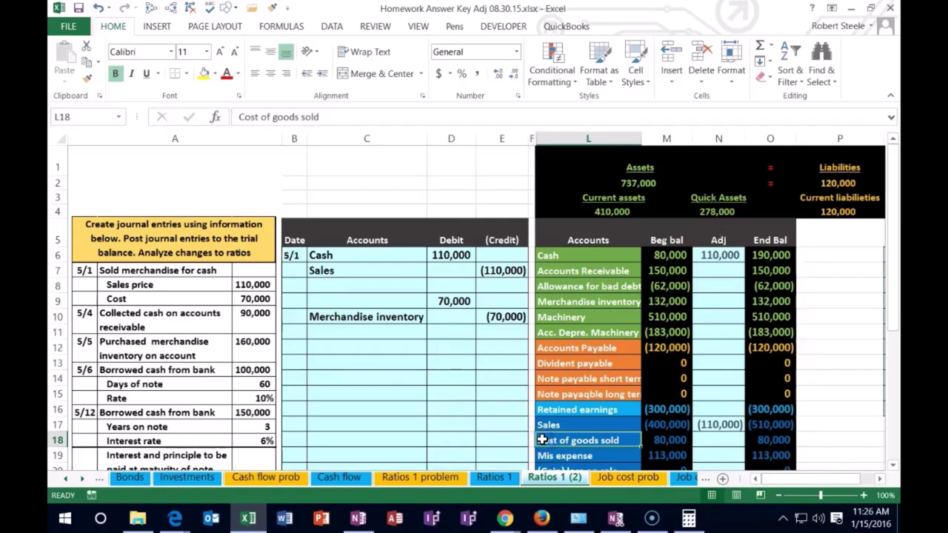
scroll(543, 440, "down", 1)
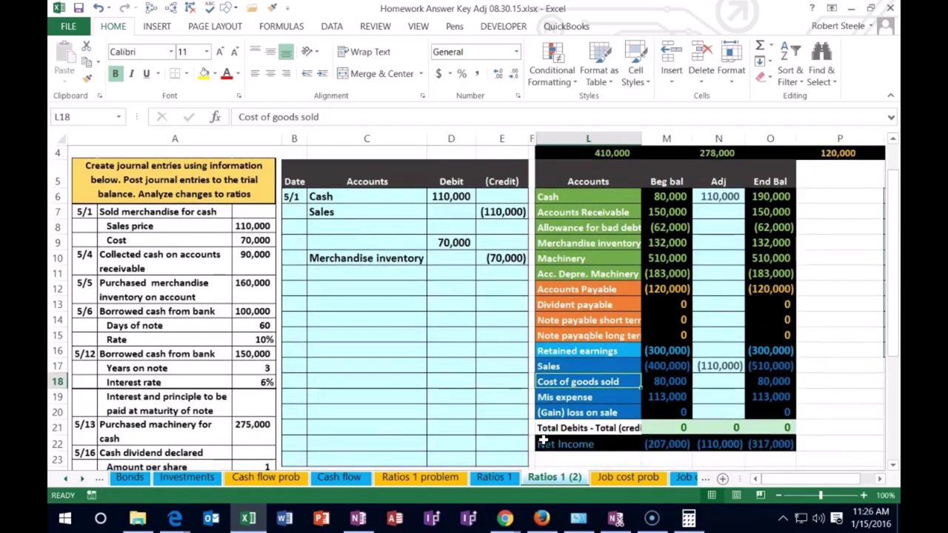
left_click_drag(599, 381, 755, 398)
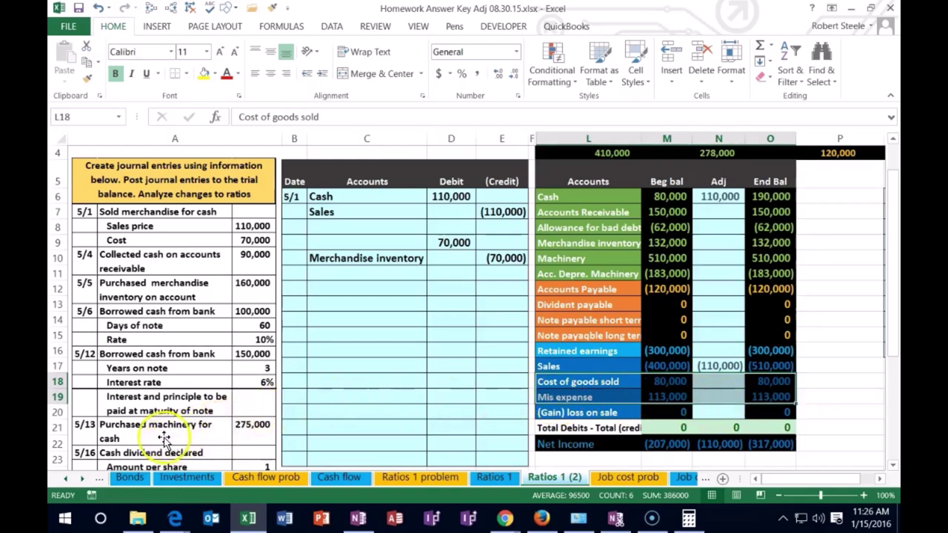
right_click(583, 382)
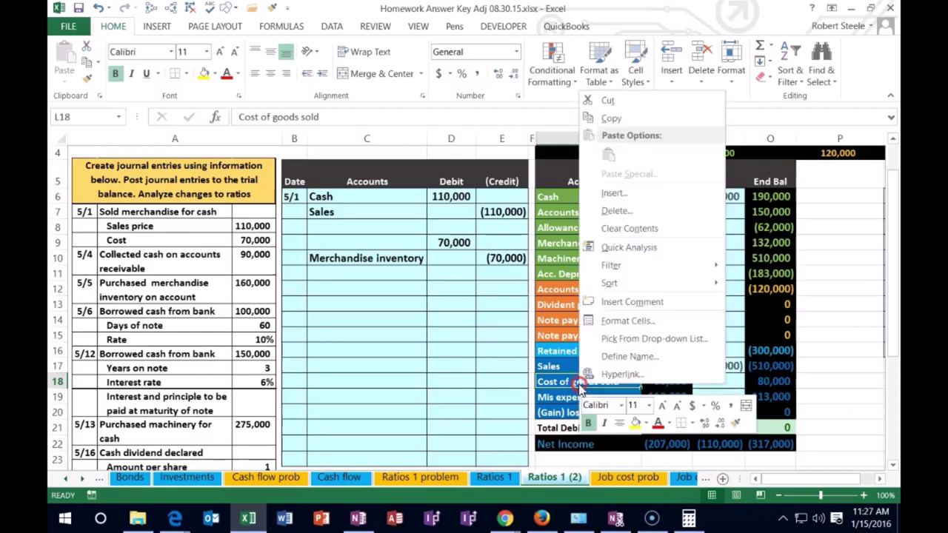
left_click(611, 119)
left_click(339, 240)
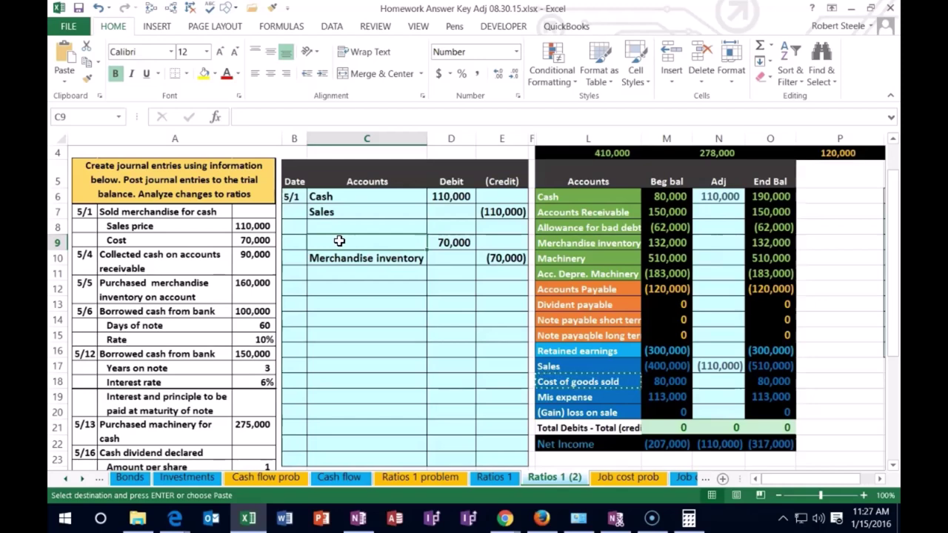
right_click(339, 240)
left_click(385, 273)
left_click(383, 287)
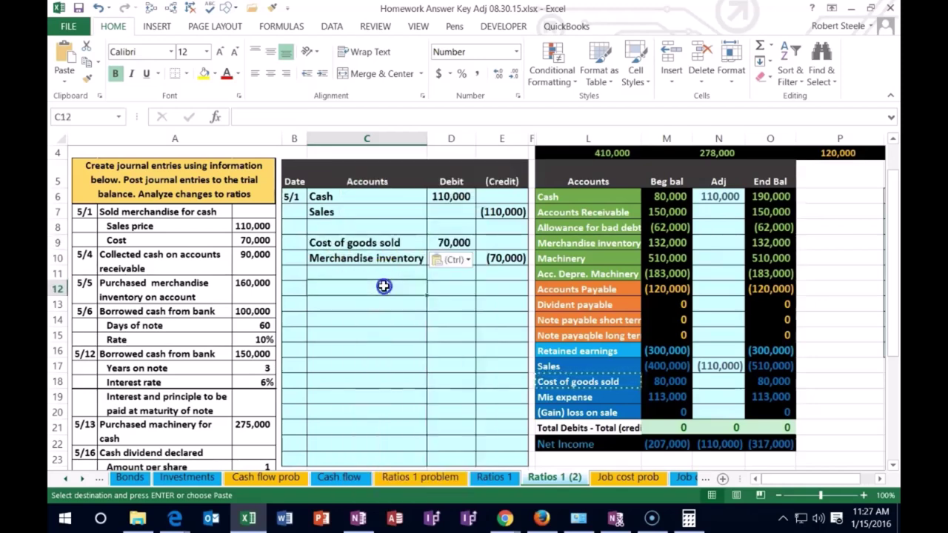
Post the journal's Cost of goods sold debit to that account's Adj cell with the formula =D9
left_click_drag(337, 243, 442, 237)
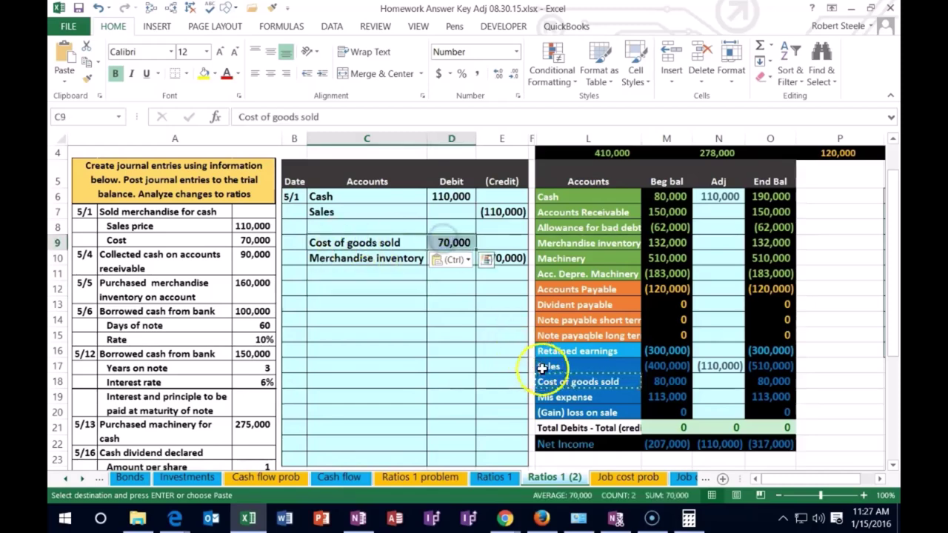
left_click(711, 381)
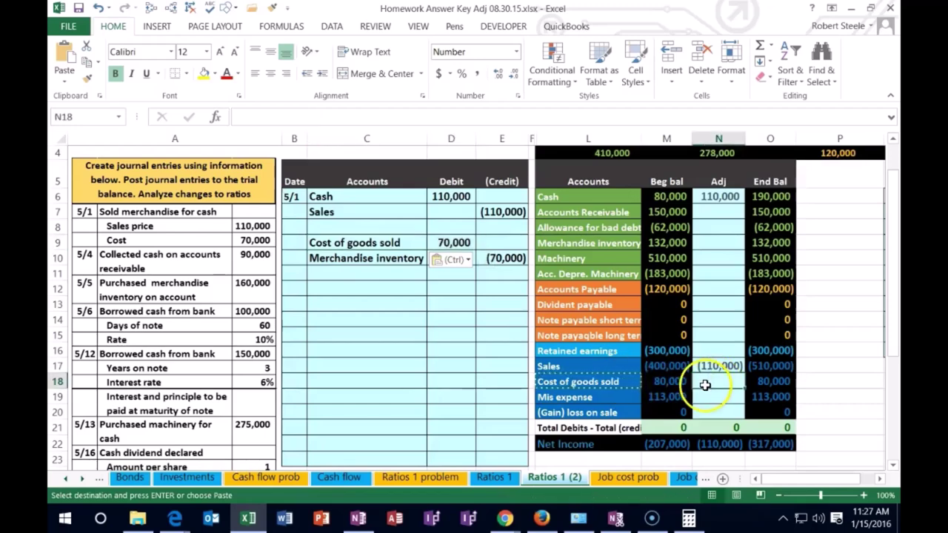
type("=")
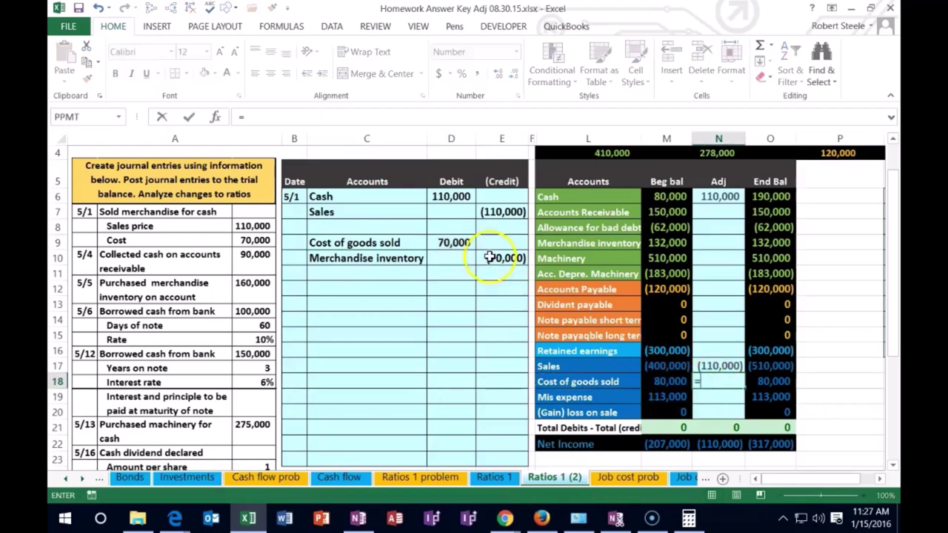
left_click(450, 243)
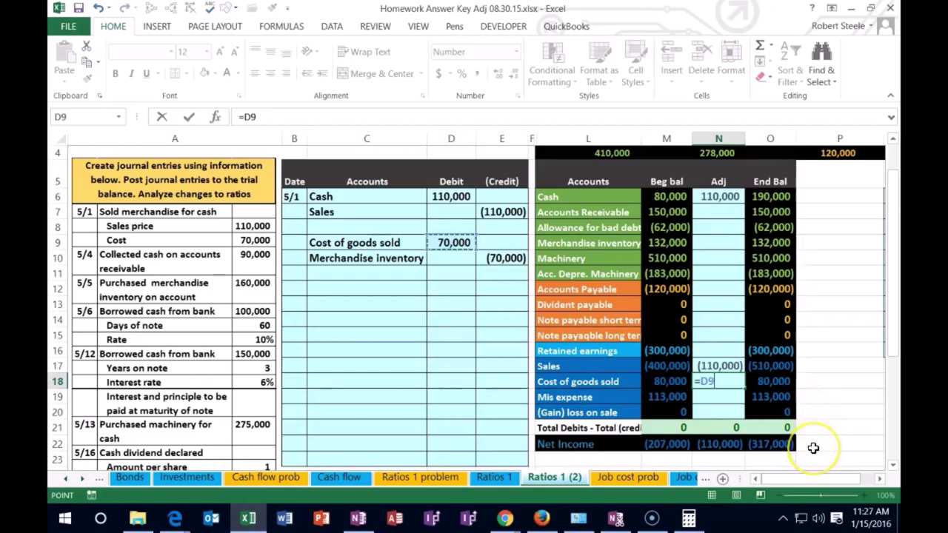
key("Return")
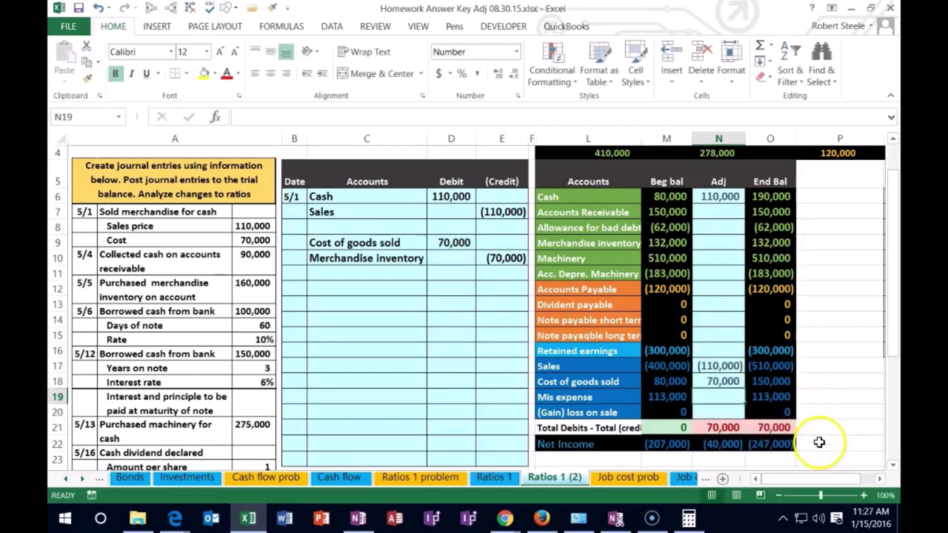
Examine the Sales and Cost of goods sold adjustments and the Net Income formula in the Adj column
left_click(719, 365)
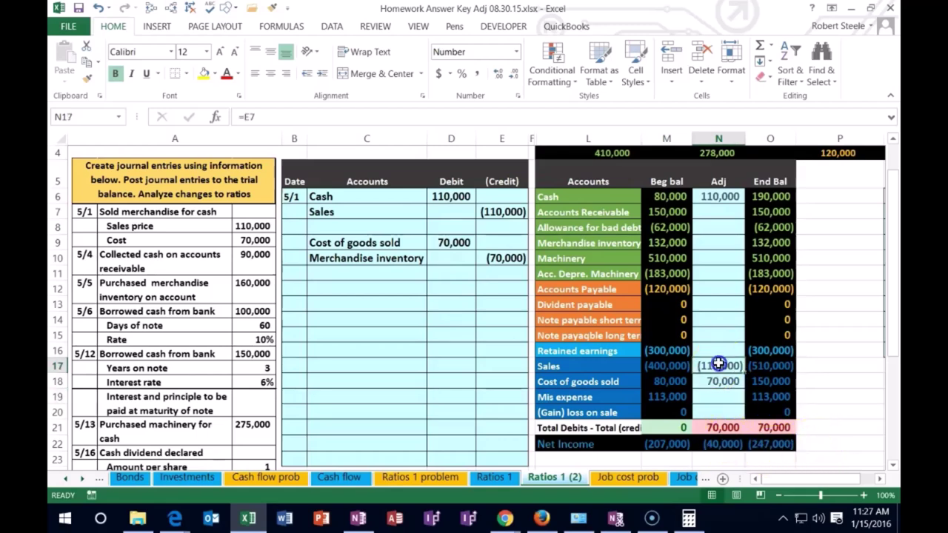
left_click_drag(719, 365, 718, 378)
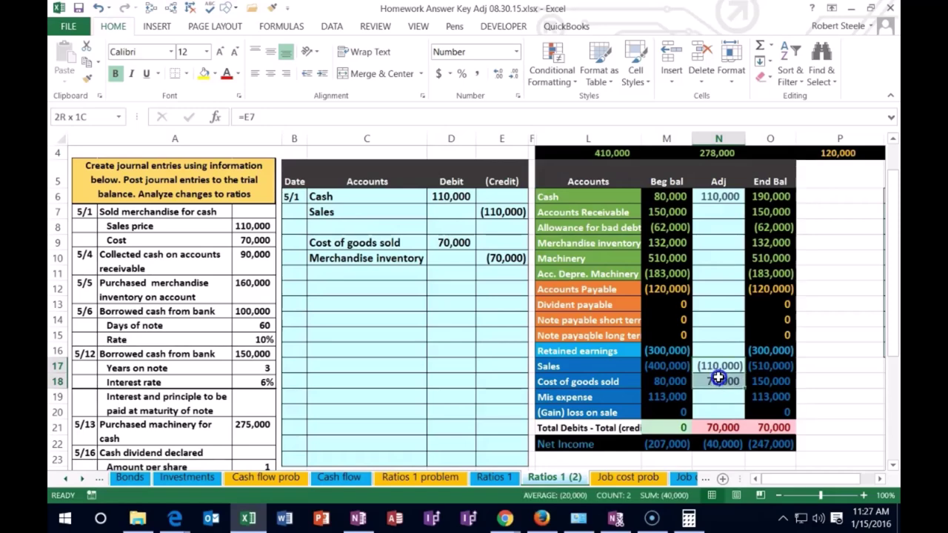
left_click(723, 444)
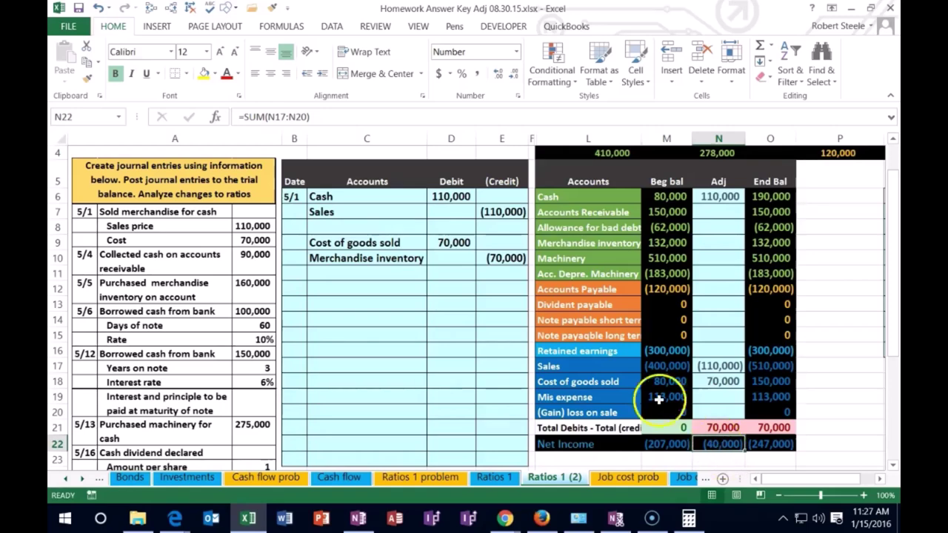
Post the journal's Merchandise inventory credit to that account's Adj cell in the trial balance with the formula =E10
left_click_drag(383, 257, 493, 265)
scroll(485, 332, "up", 1)
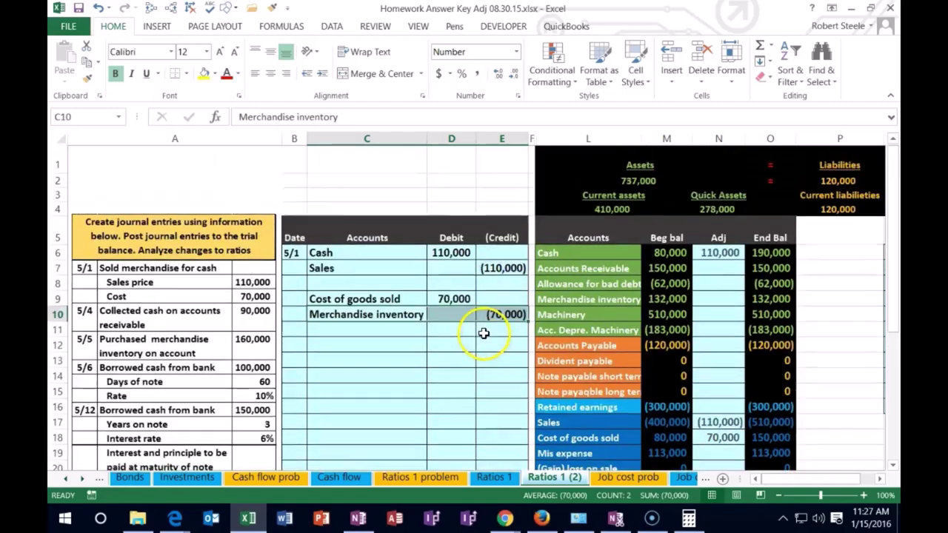
left_click(571, 302)
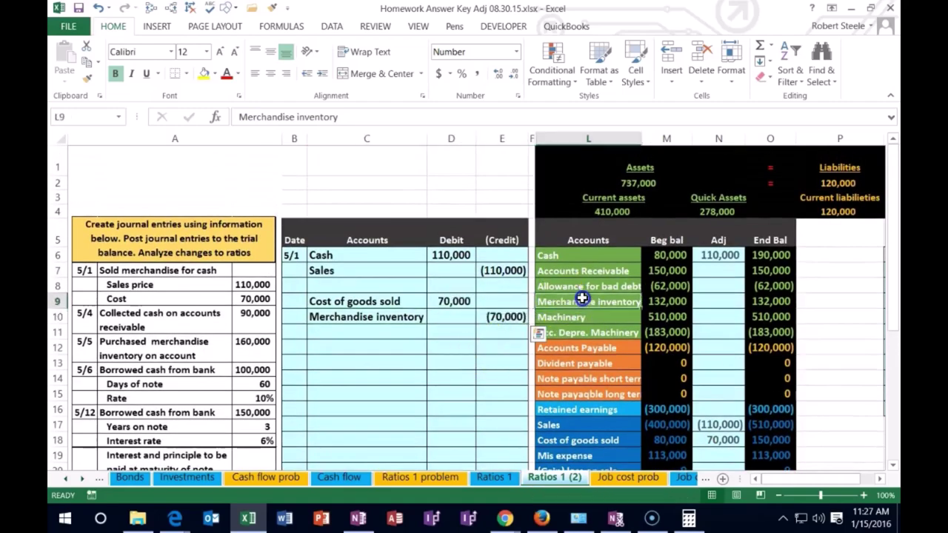
left_click(717, 301)
left_click(708, 303)
type("=")
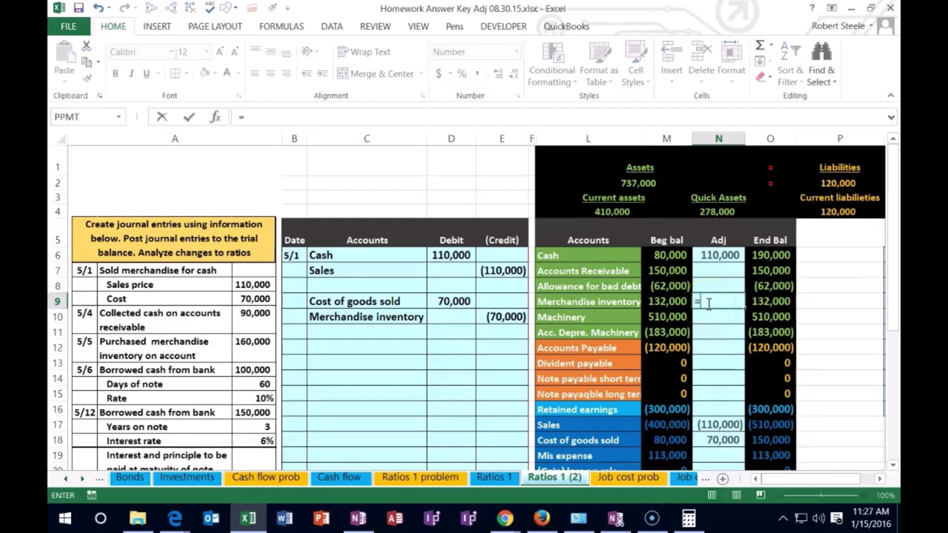
left_click(518, 319)
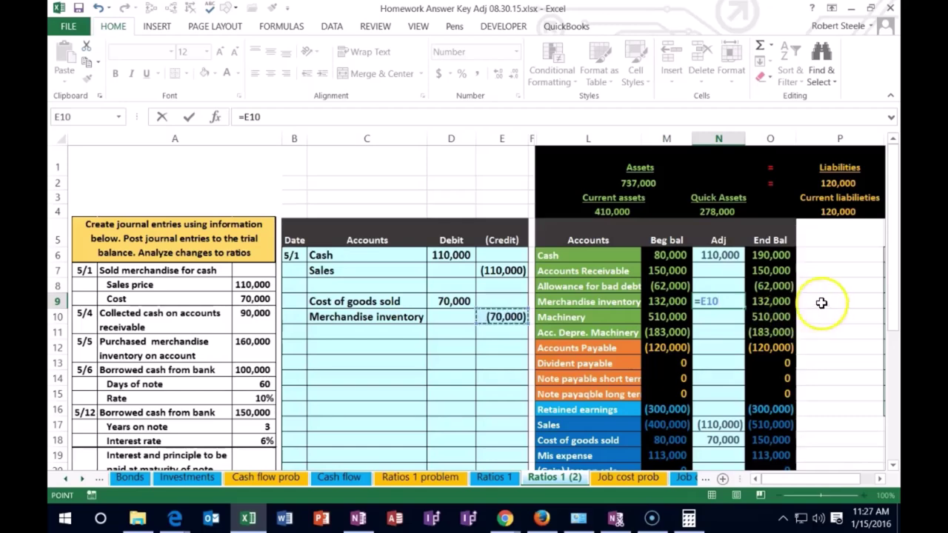
key("Return")
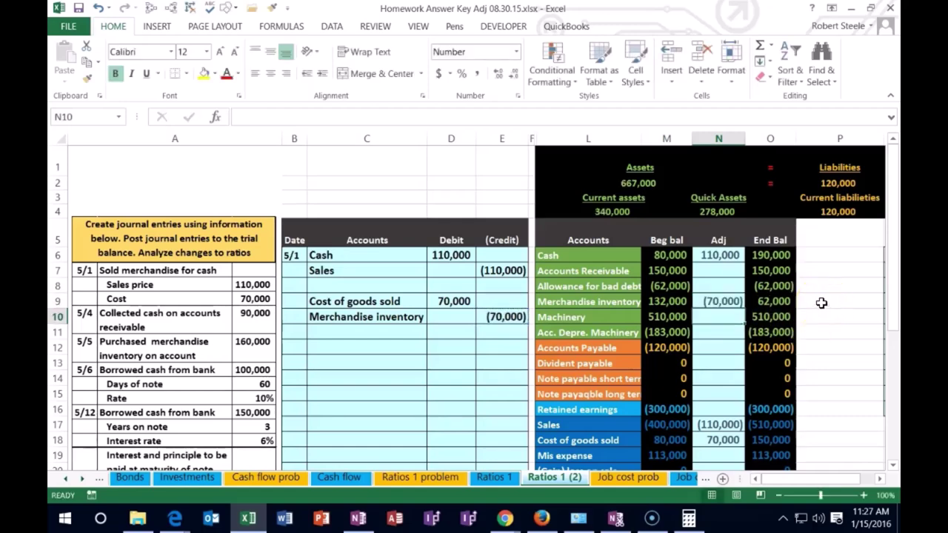
scroll(822, 303, "down", 1)
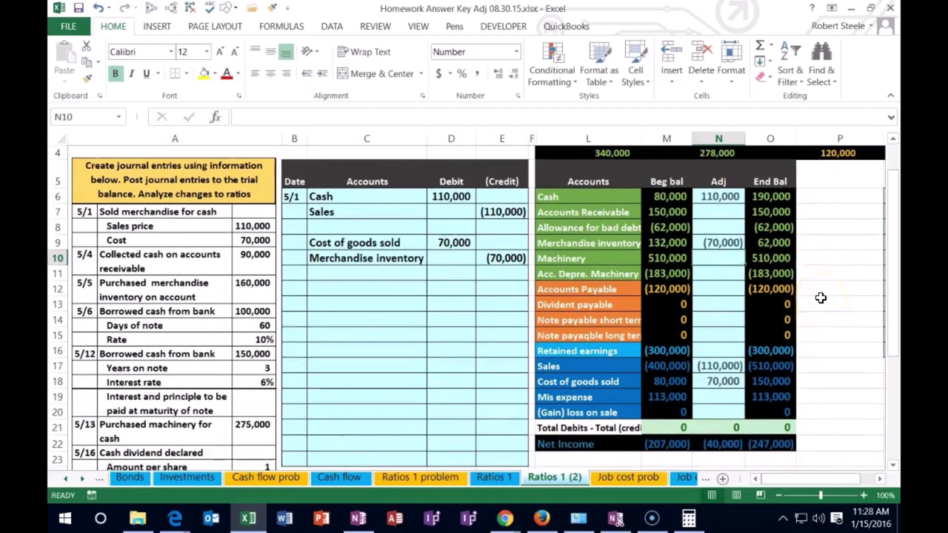
scroll(821, 298, "up", 1)
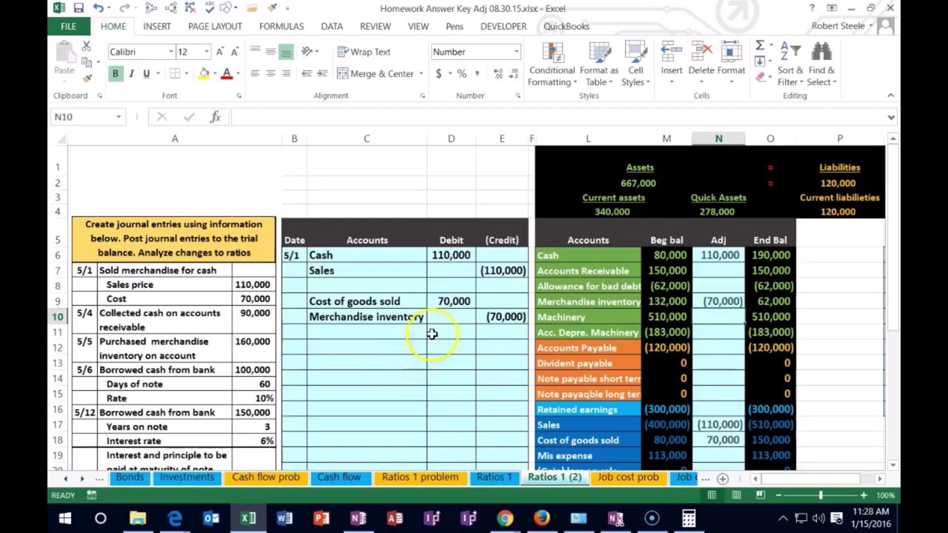
Add a 5/1 row label in Q7, directly below Beg in the ratio table
left_click(467, 285)
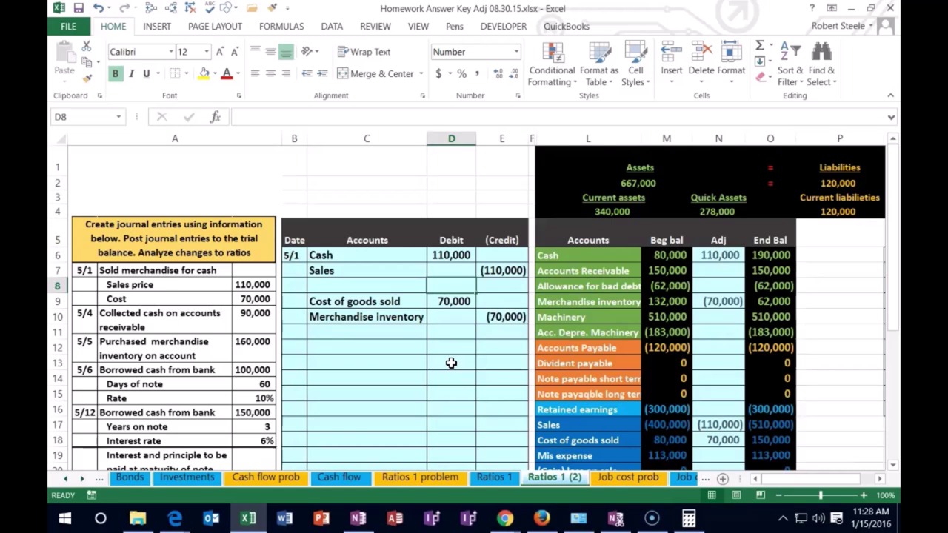
key("Right")
key("Right")
key("Right")
key("Right")
key("Right")
key("Right")
key("Right")
key("Right")
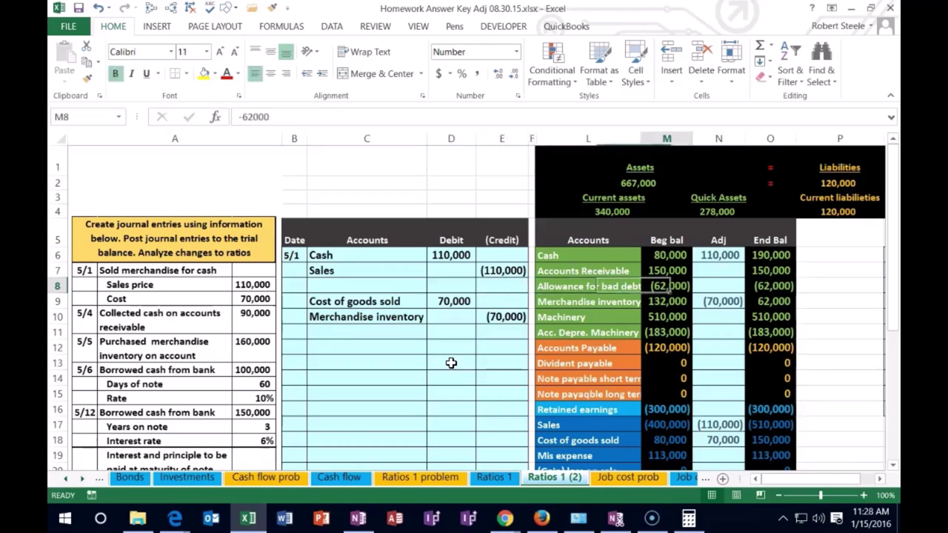
key("Left")
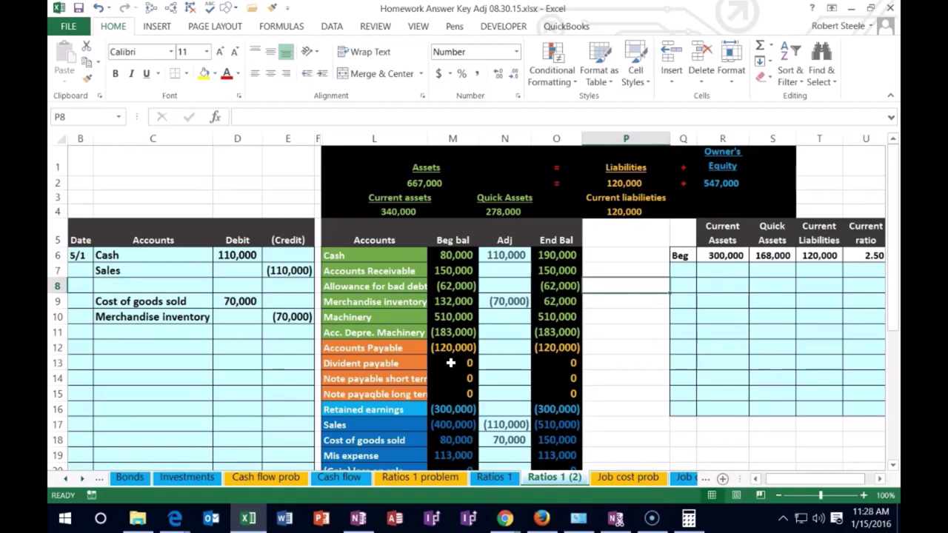
key("Right")
key("Up")
type("5/")
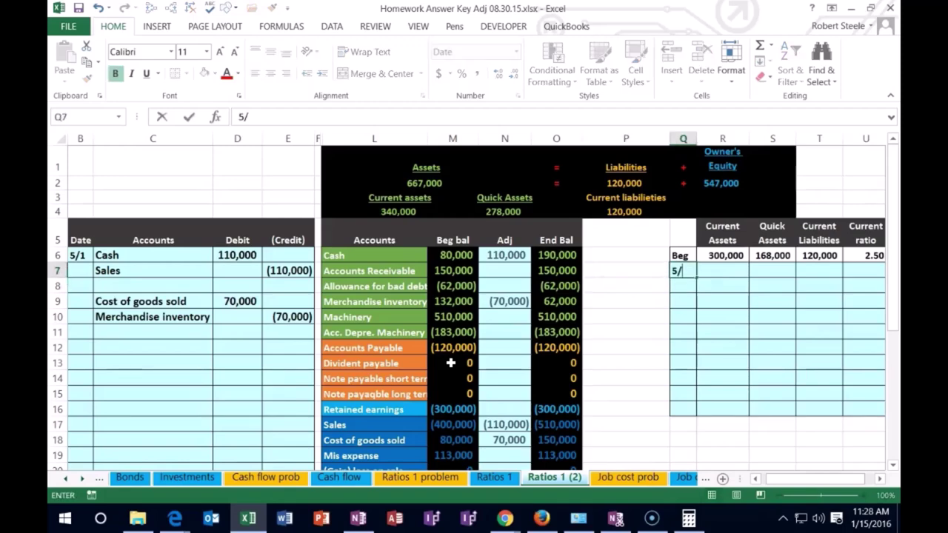
key("Tab")
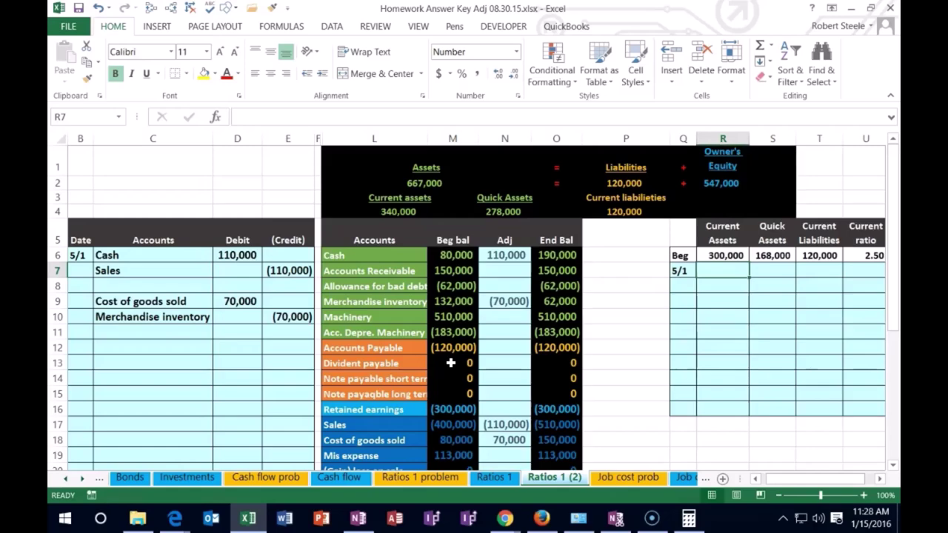
Check the Current assets total above the trial balance and enter 340,000 as the 5/1 Current Assets in R7
double_click(402, 211)
key("Return")
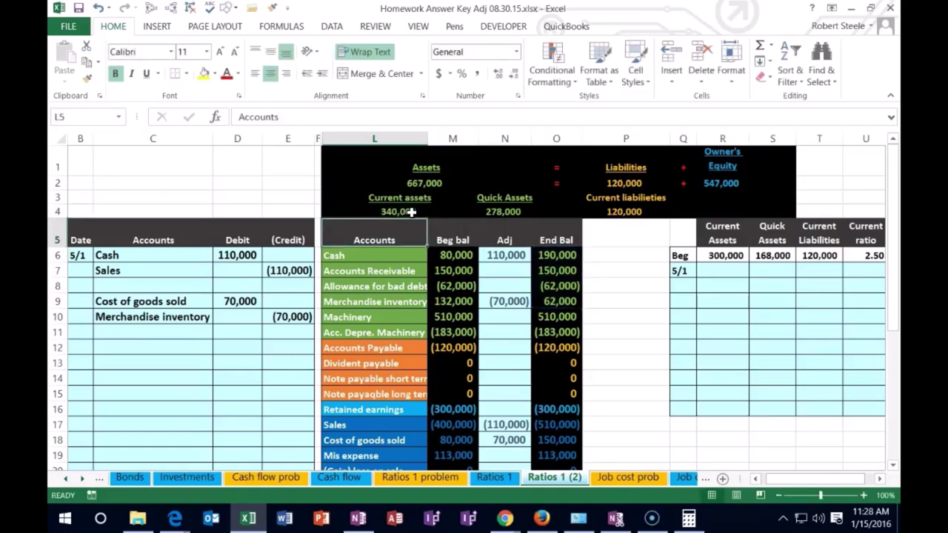
key("Right")
key("Right")
key("Right")
key("Right")
key("Right")
key("Right")
key("Down")
key("Down")
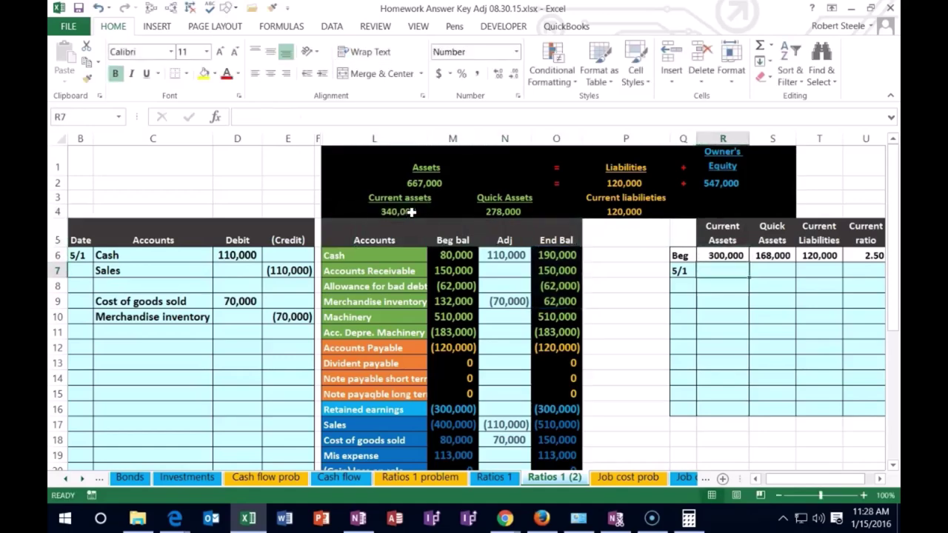
type("340000")
key("Return")
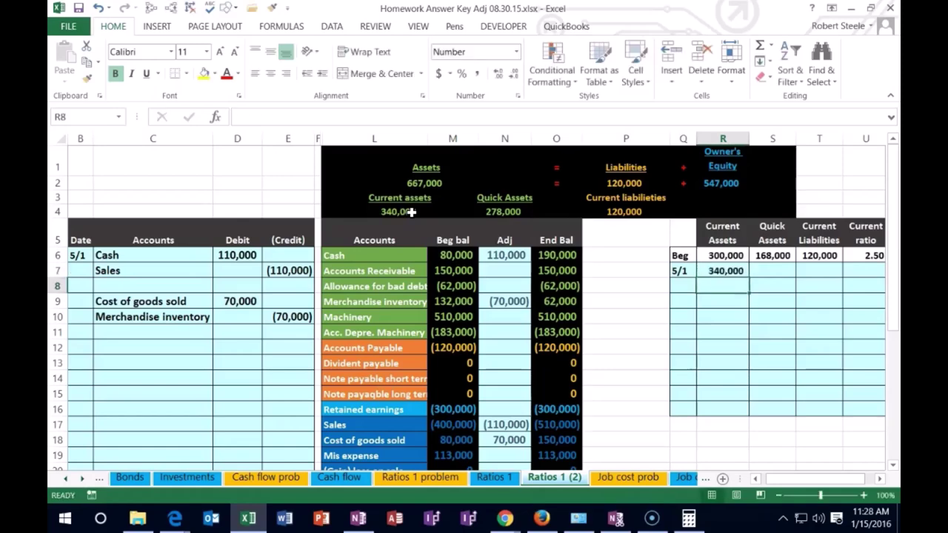
Check the Quick Assets formula above the trial balance and enter 278,000 as the 5/1 Quick Assets in S7
left_click(235, 255)
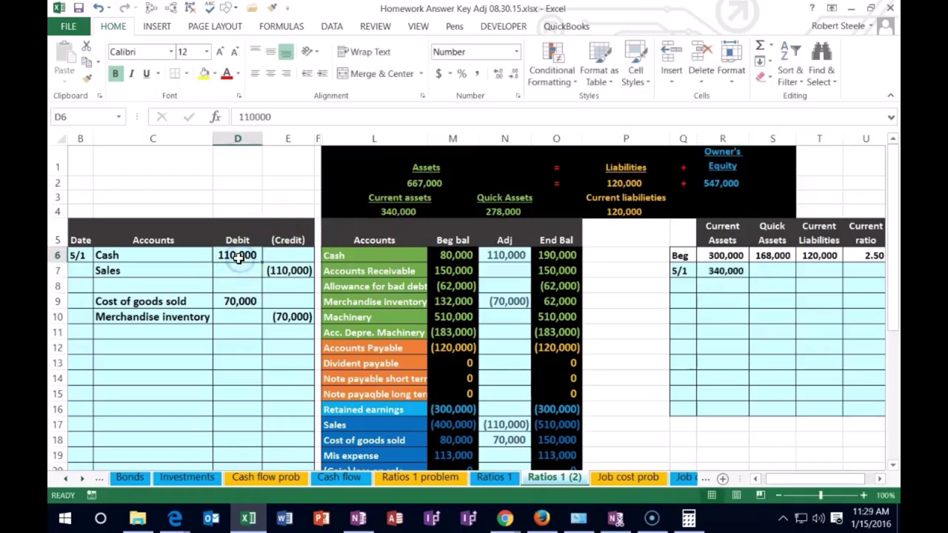
left_click(460, 301)
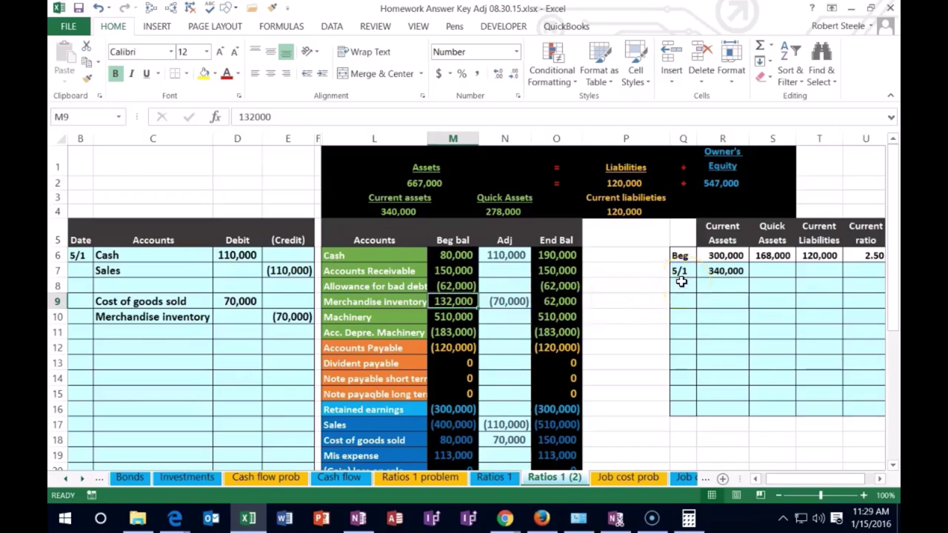
left_click(761, 274)
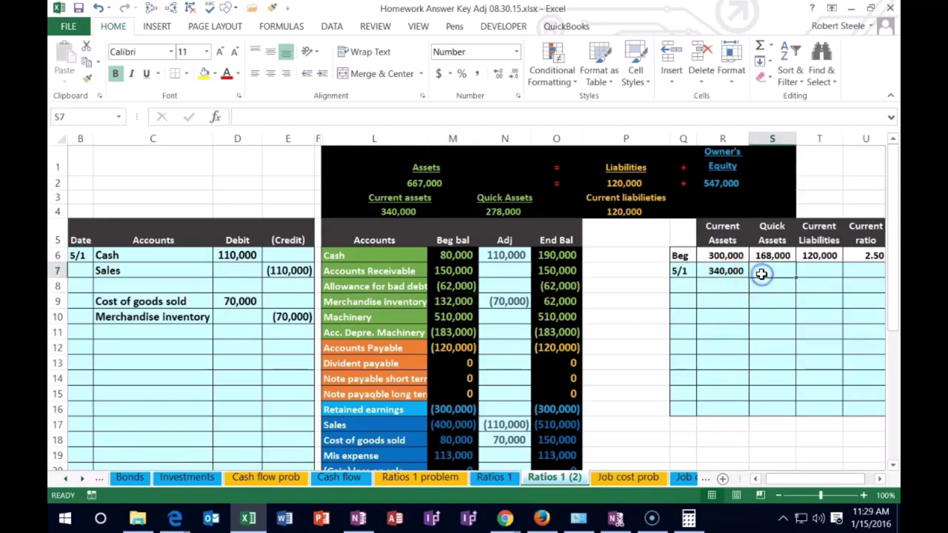
double_click(513, 212)
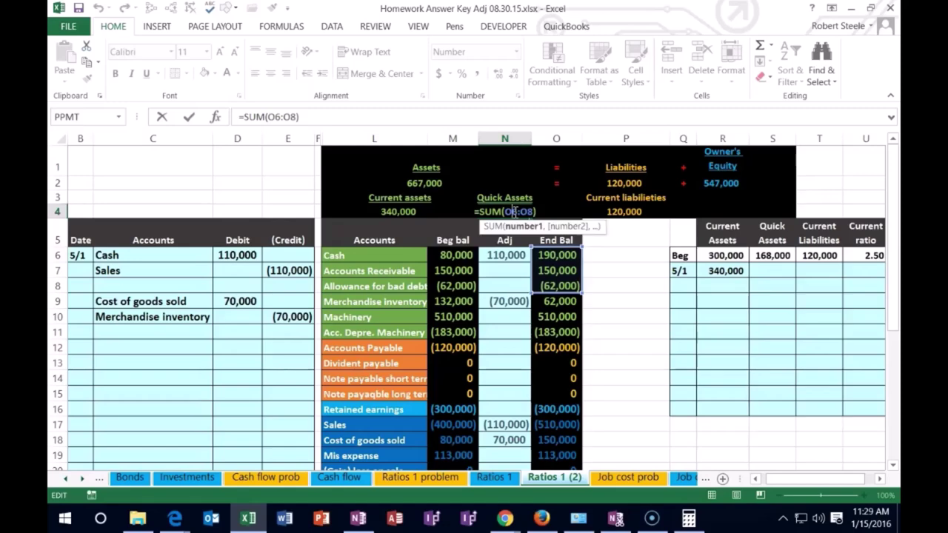
key("Return")
left_click(772, 272)
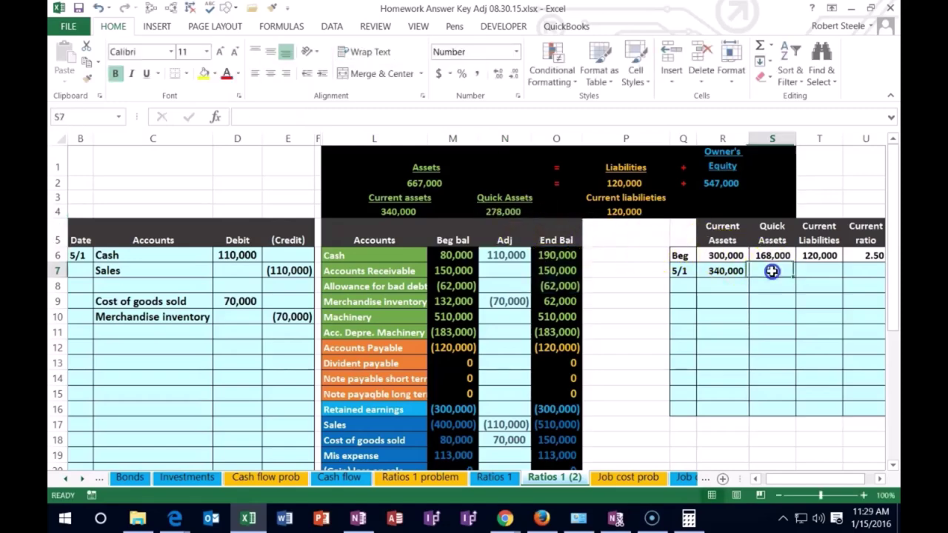
type("278,000")
key("Tab")
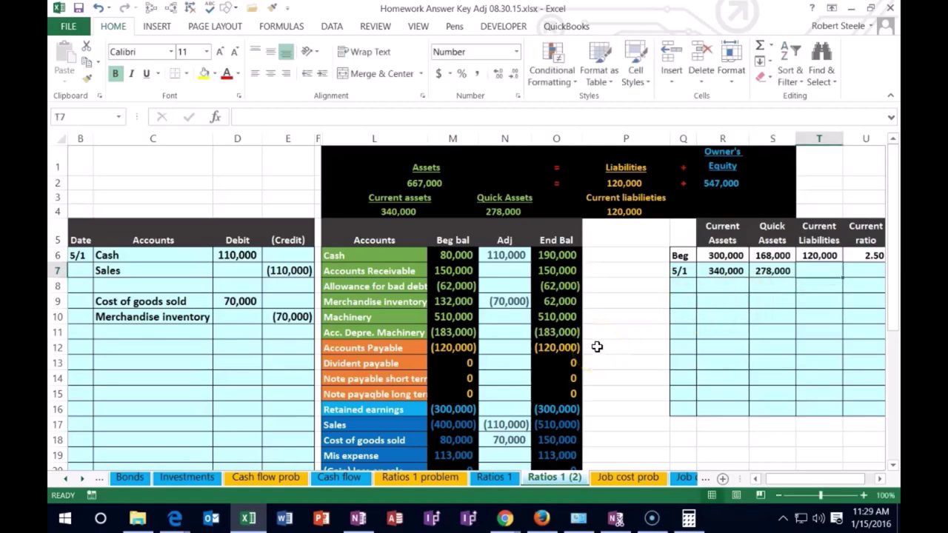
Enter 120,000 as the 5/1 Current Liabilities in T7 of the ratio table
type("120000")
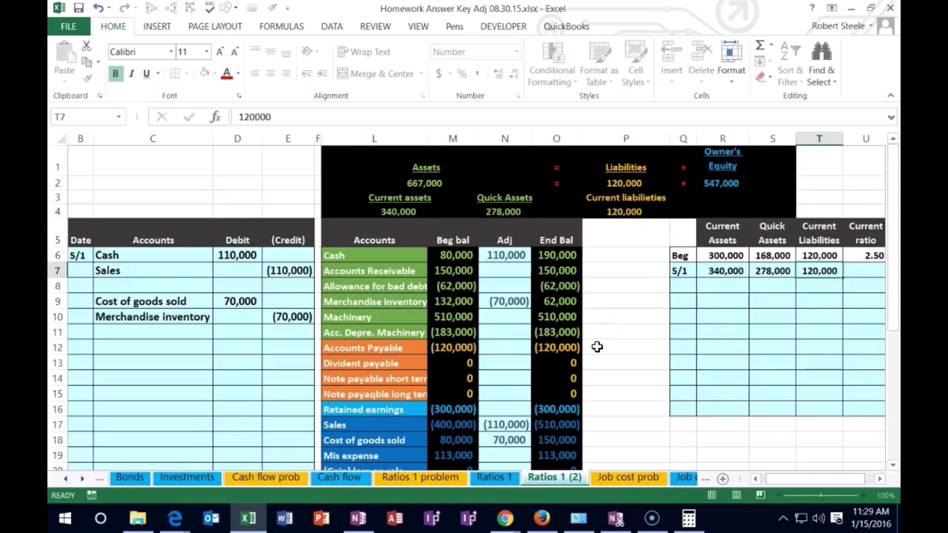
key("Return")
key("Up")
key("Right")
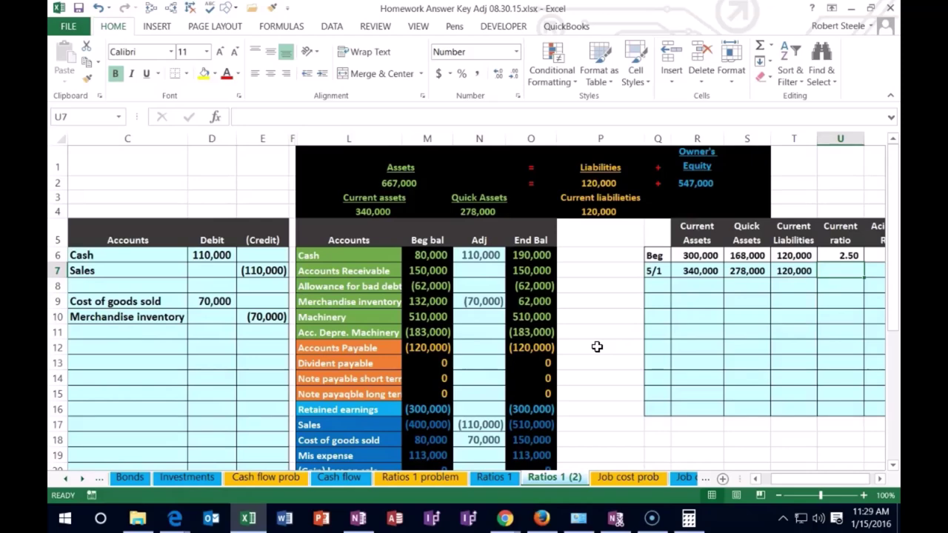
Work out the 5/1 current ratio in the Calculator app by dividing 340,000 by 120,000, and close the calculator
left_click(413, 280)
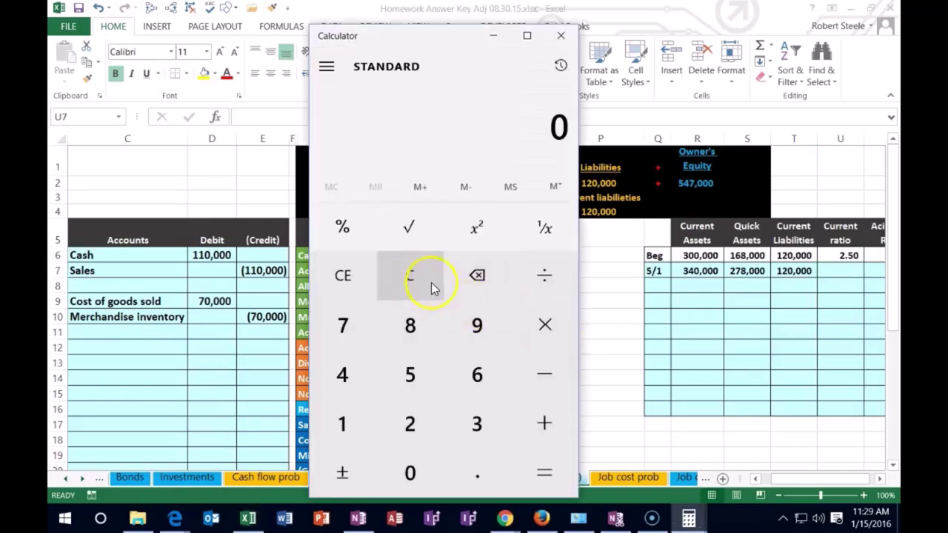
type("3400000")
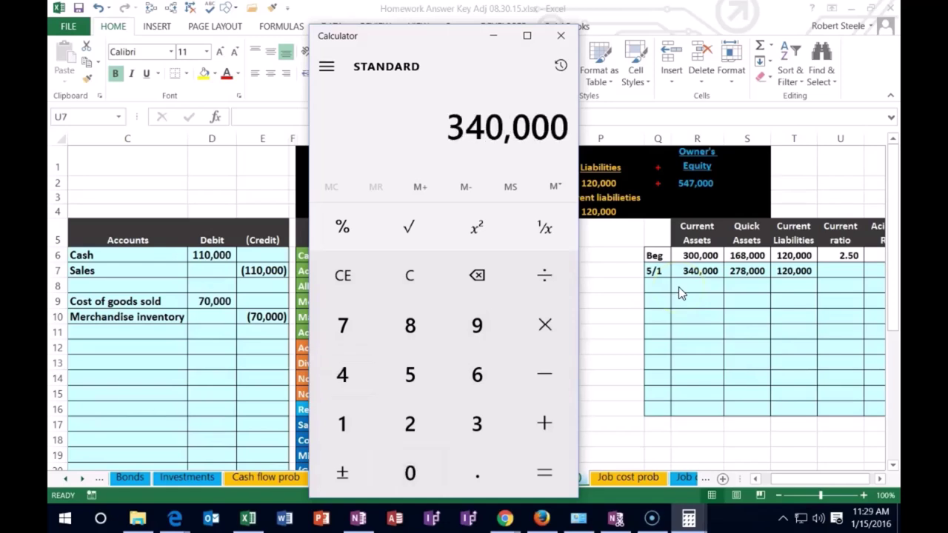
key("slash")
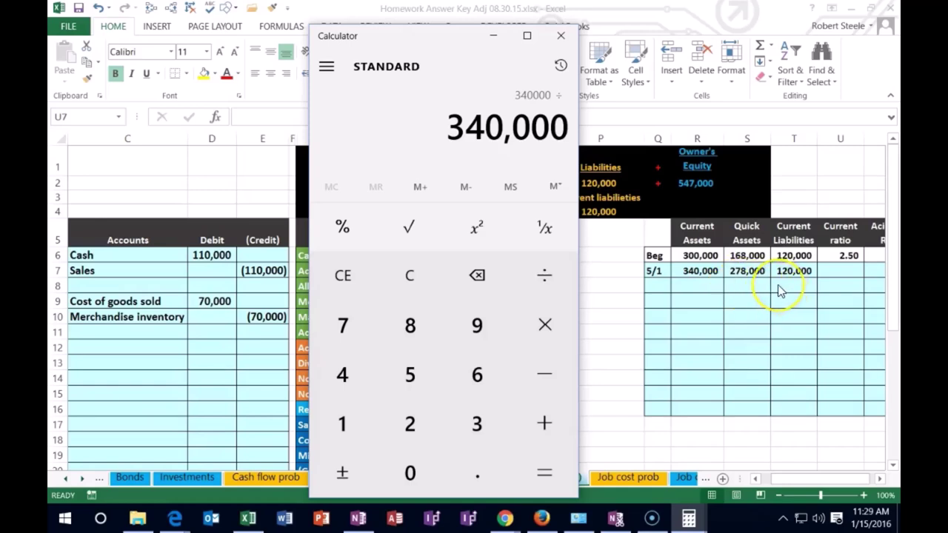
type("120,0")
key("Return")
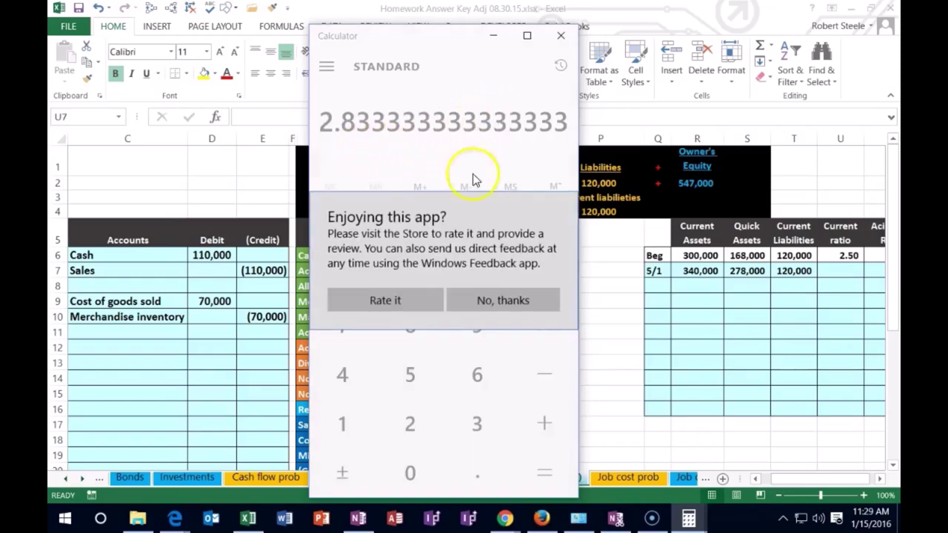
left_click(561, 36)
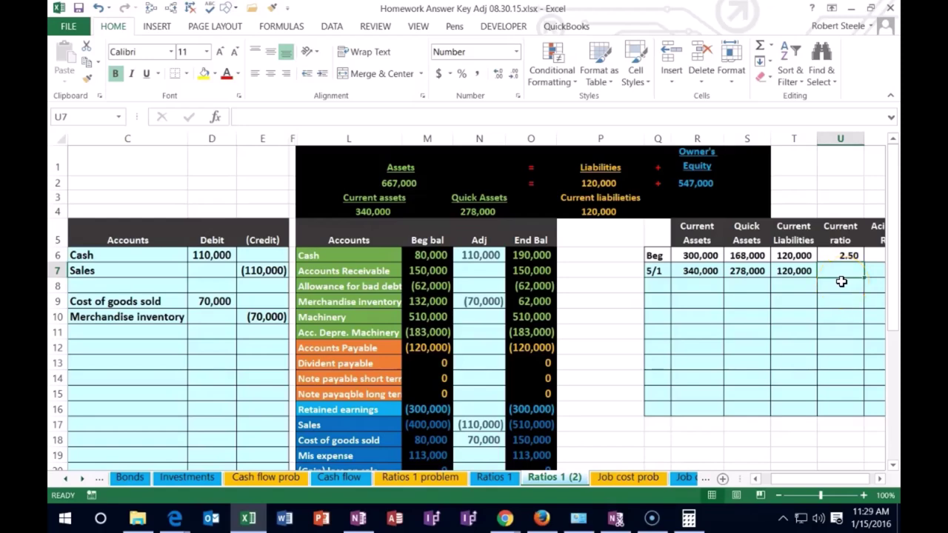
Calculate the 5/1 Current ratio in U7 with the formula =R7/T7
type("=")
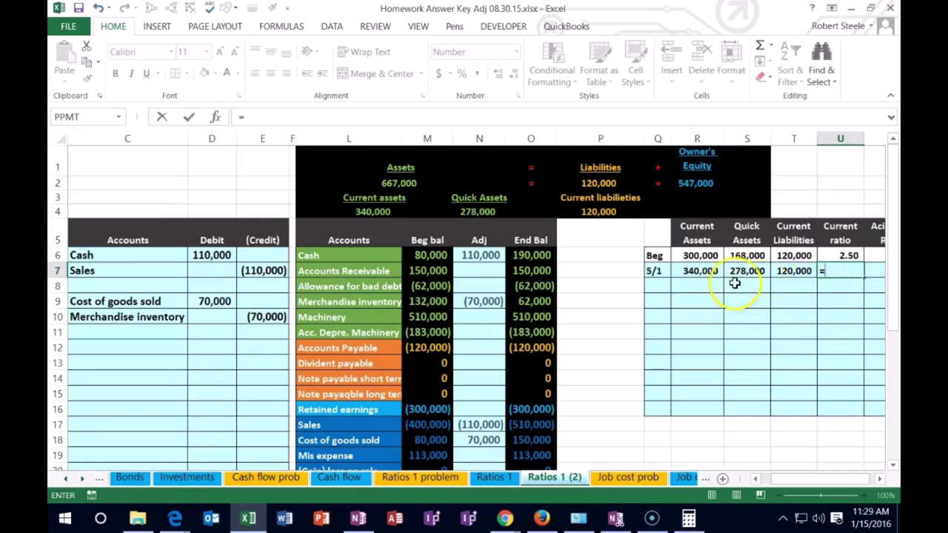
left_click(699, 271)
type("/")
left_click(779, 271)
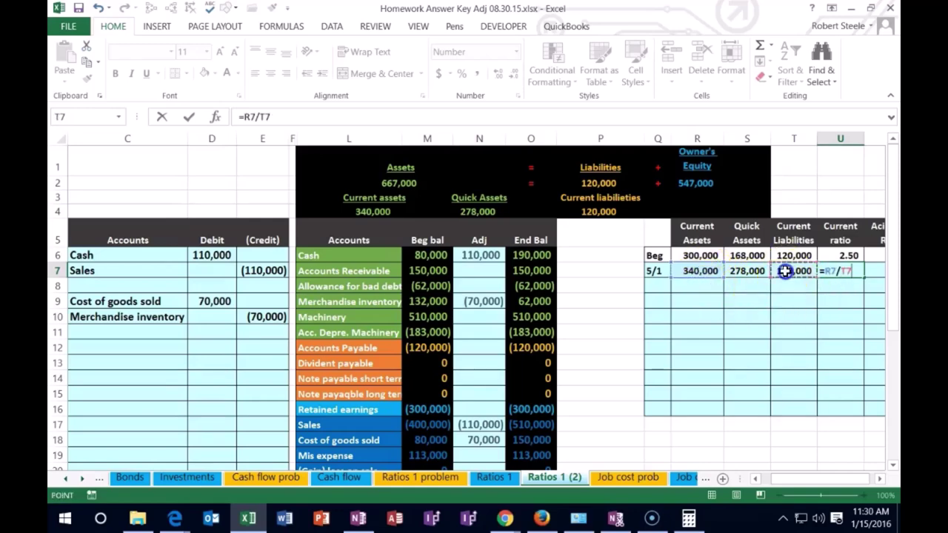
key("Return")
key("Up")
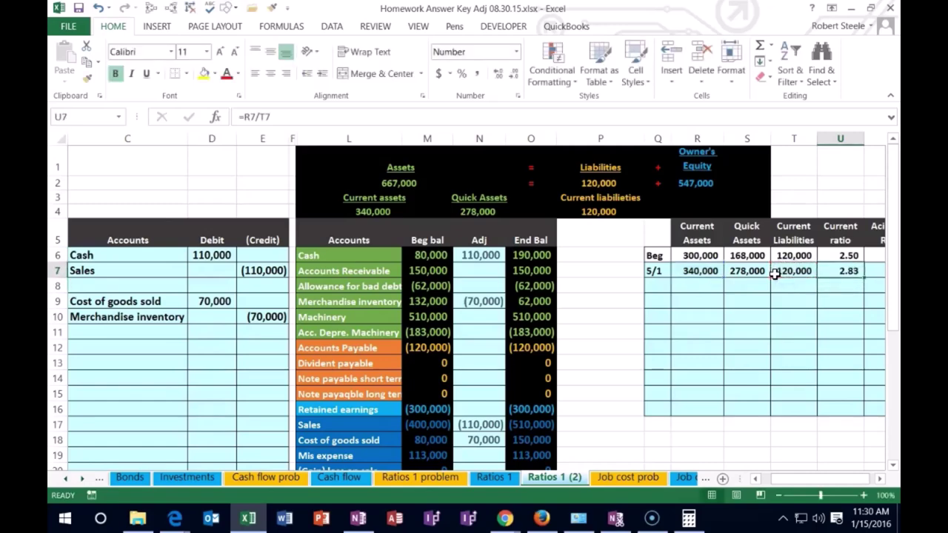
Extend the 5/1 Current ratio in U7 to four decimal places and return it to two
key("Right")
key("Left")
key("Left")
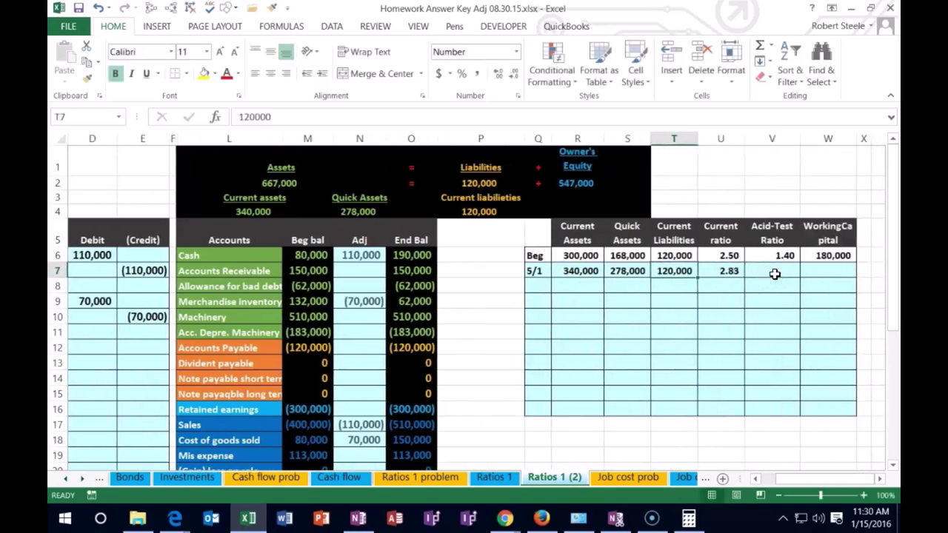
key("Right")
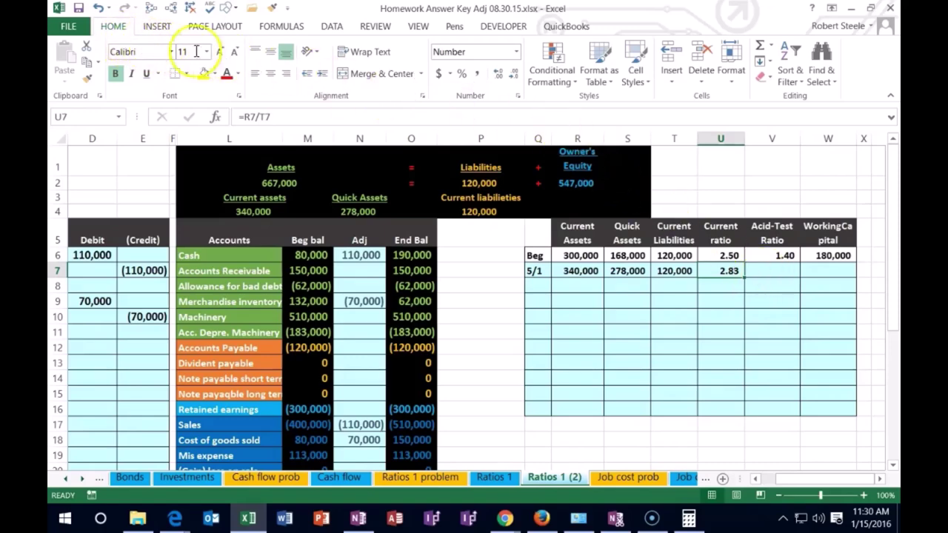
left_click(497, 75)
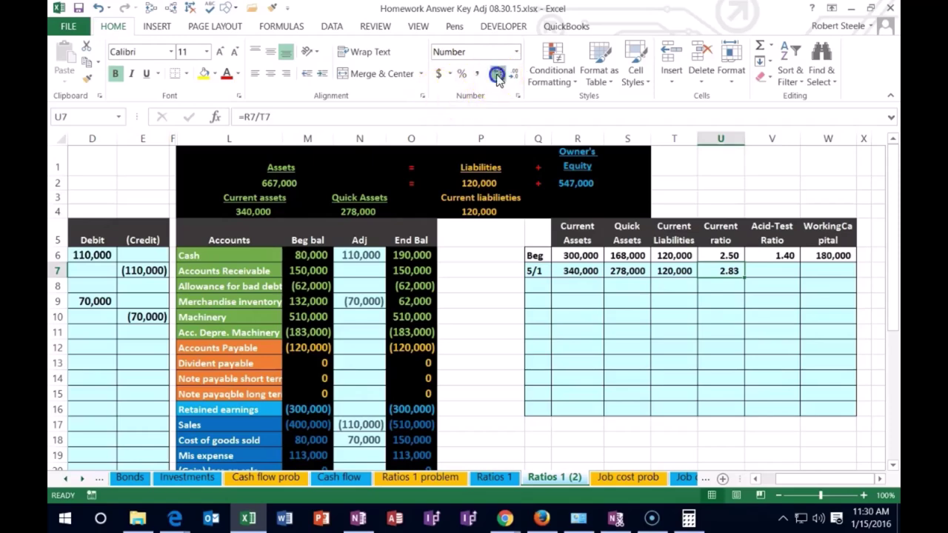
left_click(499, 77)
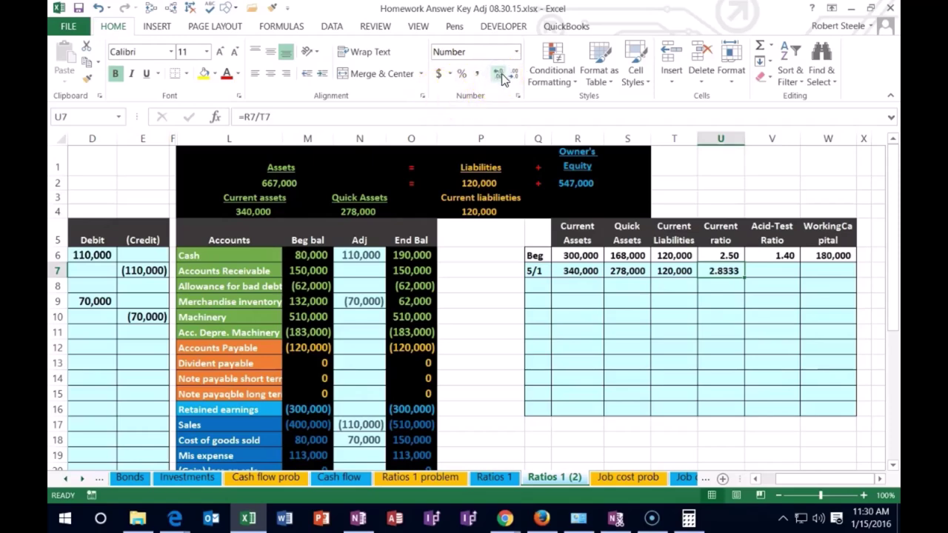
left_click(513, 74)
left_click(512, 75)
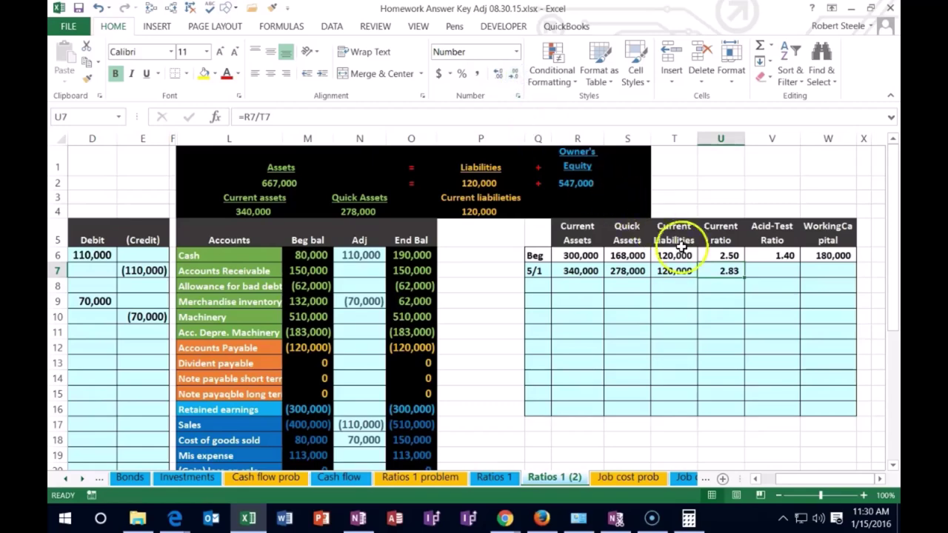